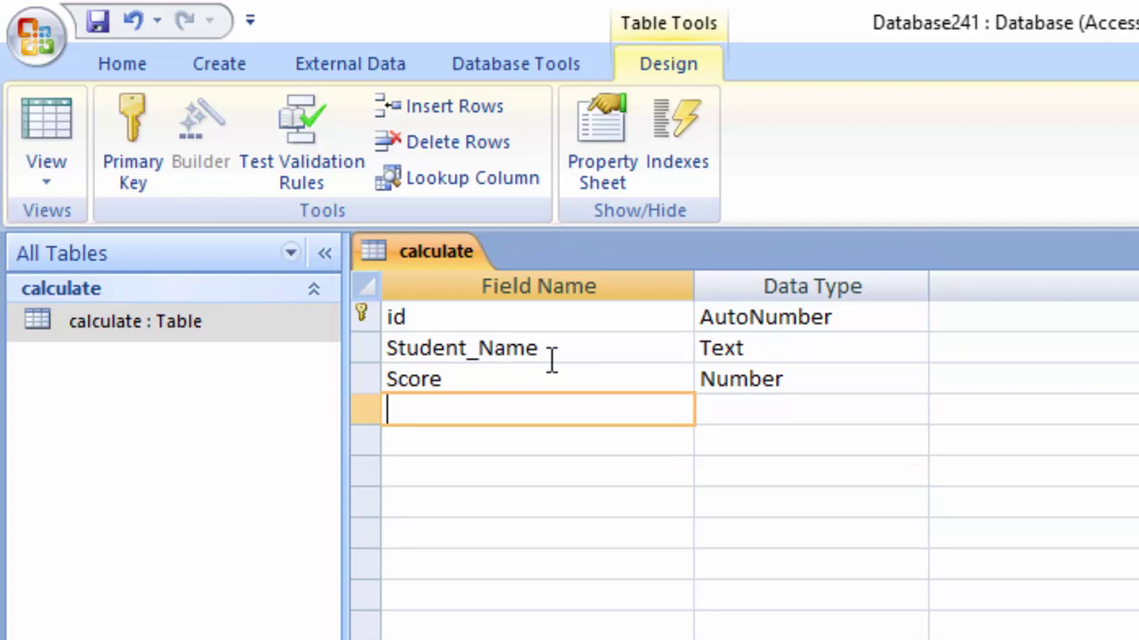
# Delete the id field from the calculate table design, confirming both deletion prompts.
pyautogui.rightClick(362, 313)
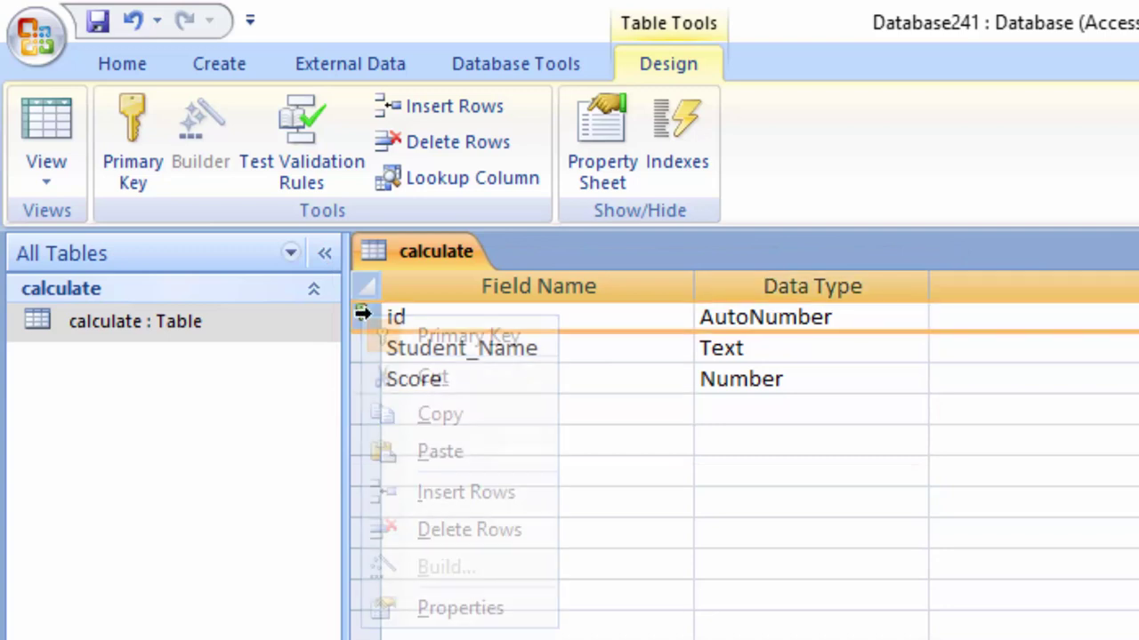
pyautogui.click(435, 379)
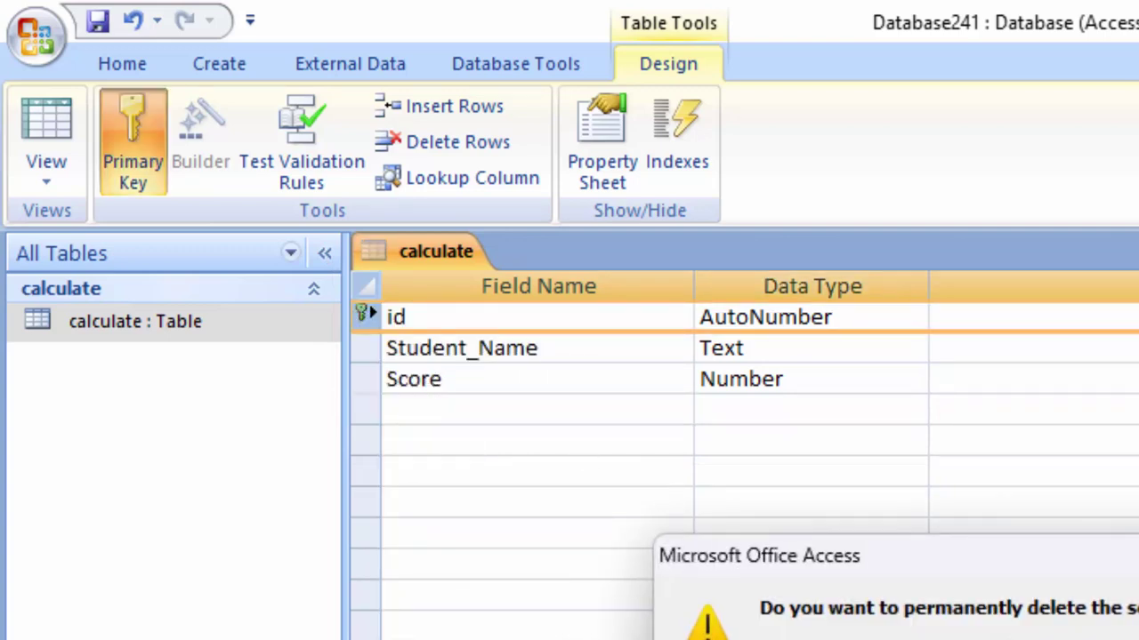
pyautogui.click(957, 623)
pyautogui.click(838, 556)
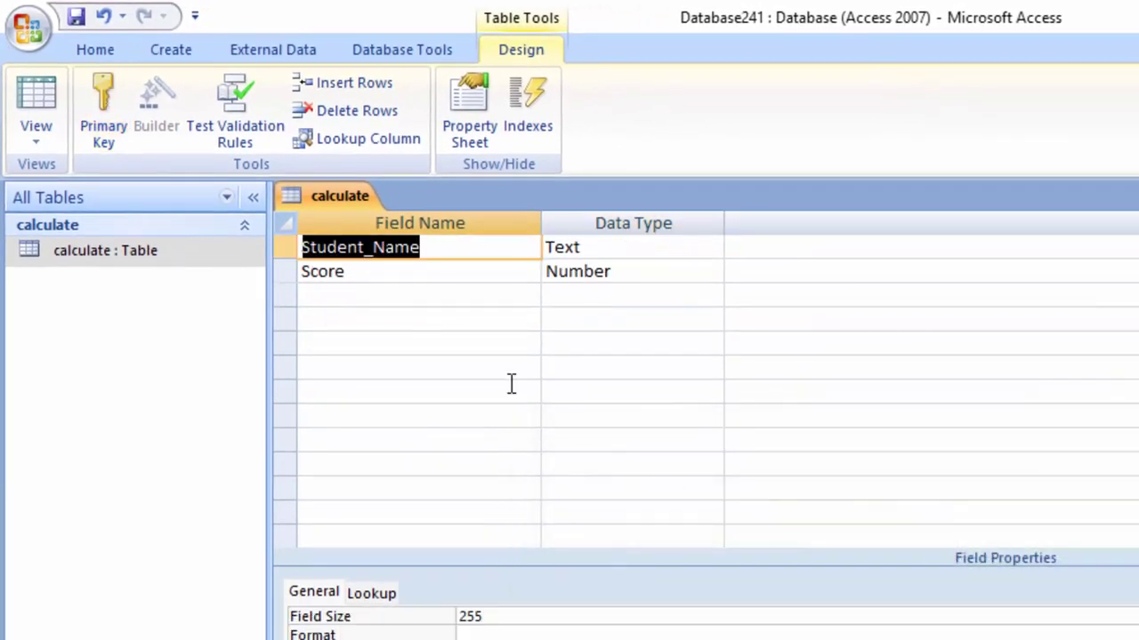
# Keep Score as Number, check Student_Name is Text, then request Datasheet view.
pyautogui.click(415, 282)
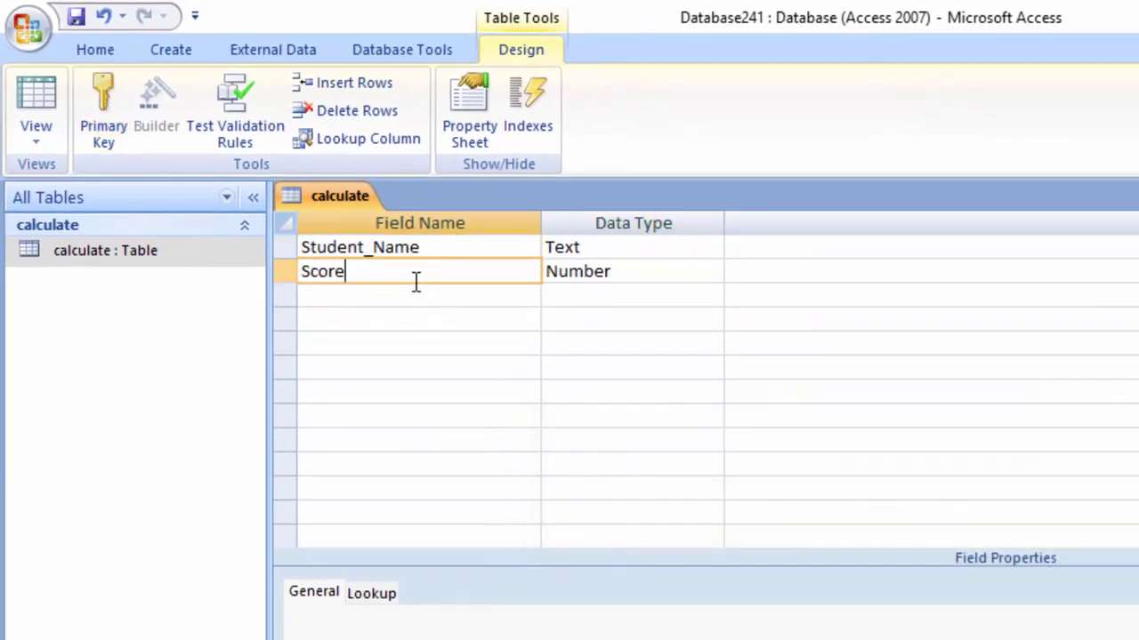
pyautogui.click(623, 282)
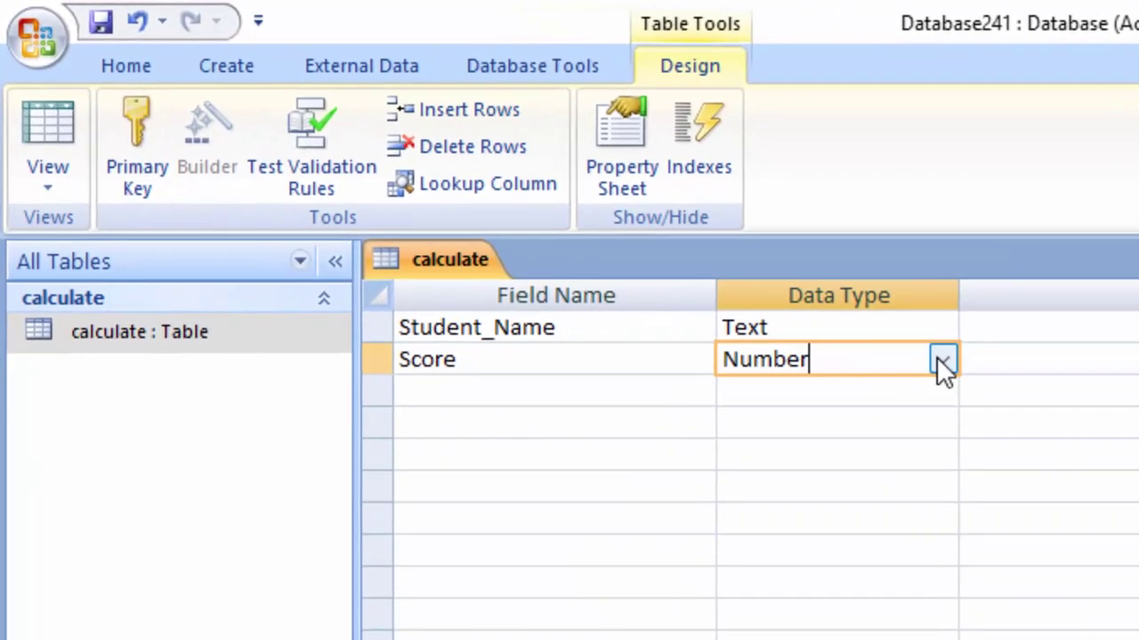
pyautogui.click(742, 284)
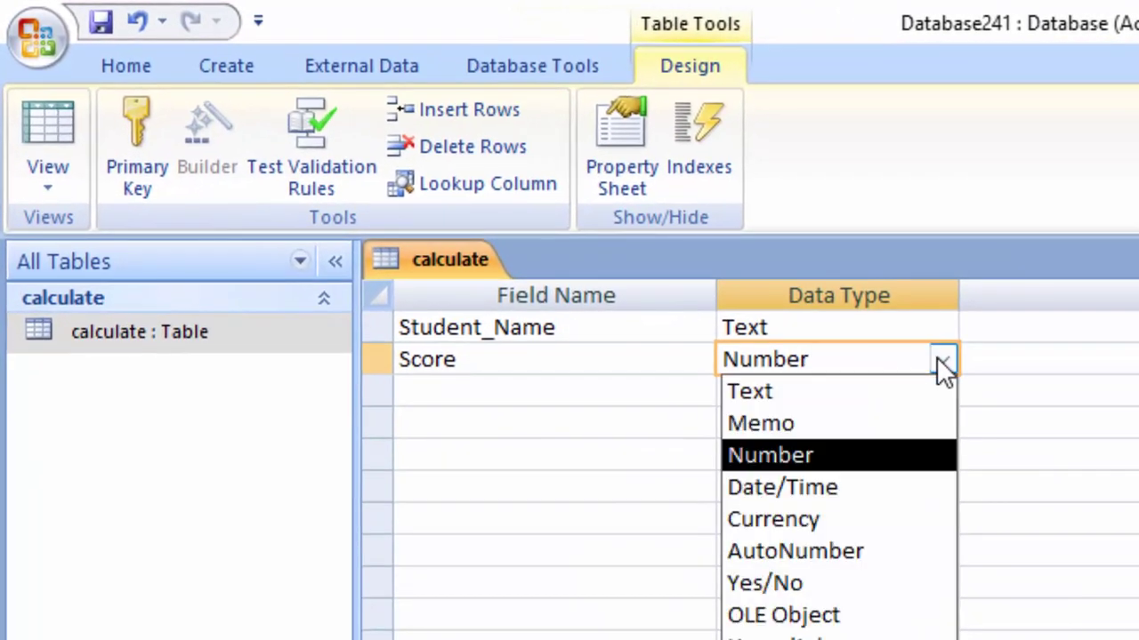
pyautogui.click(845, 454)
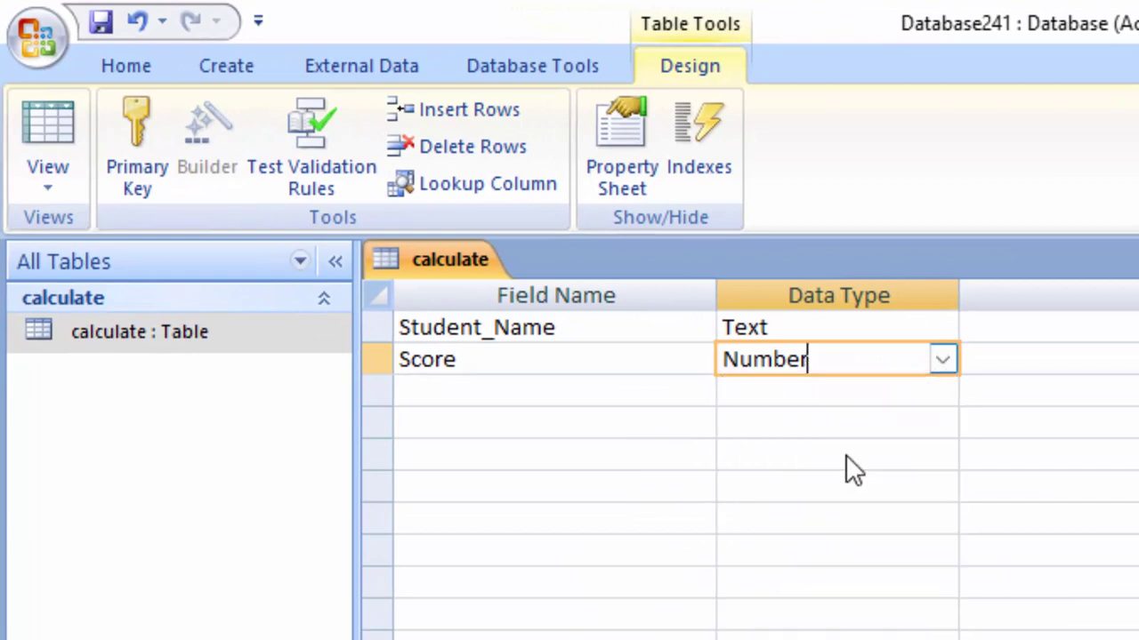
pyautogui.click(860, 329)
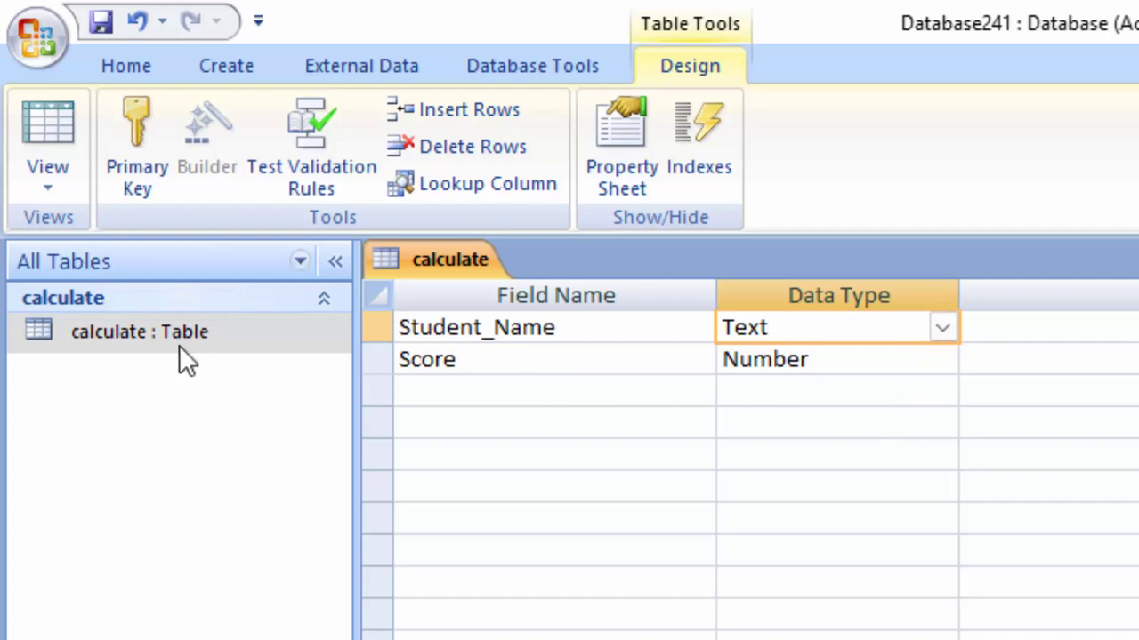
pyautogui.click(15, 133)
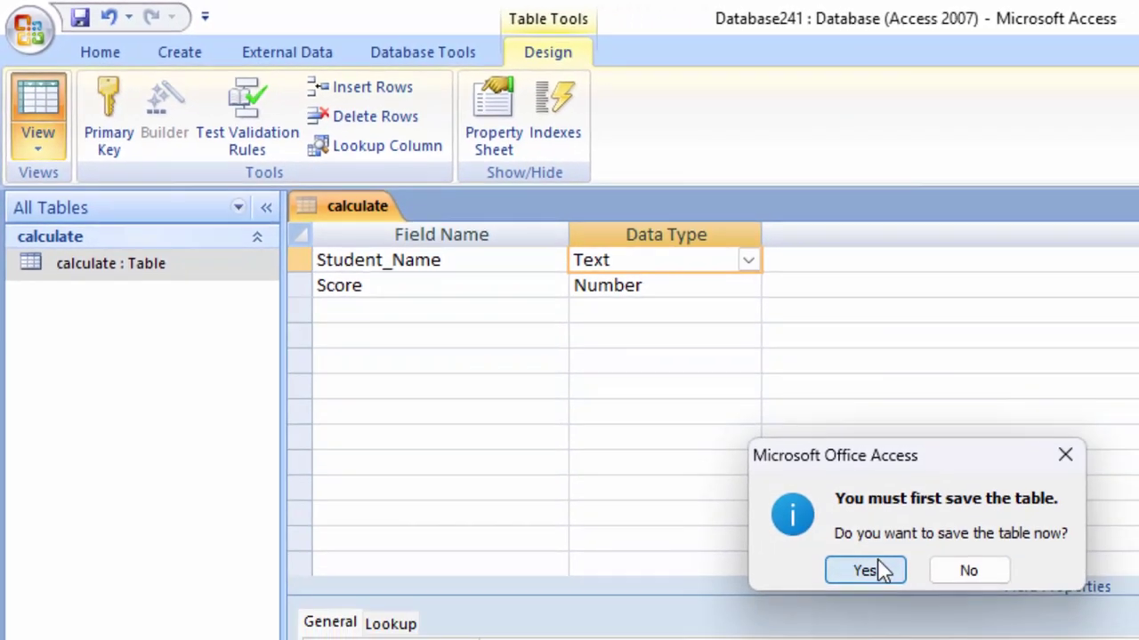
# Save the table, open its datasheet and review the existing scores 67, 45 and 88.
pyautogui.click(879, 566)
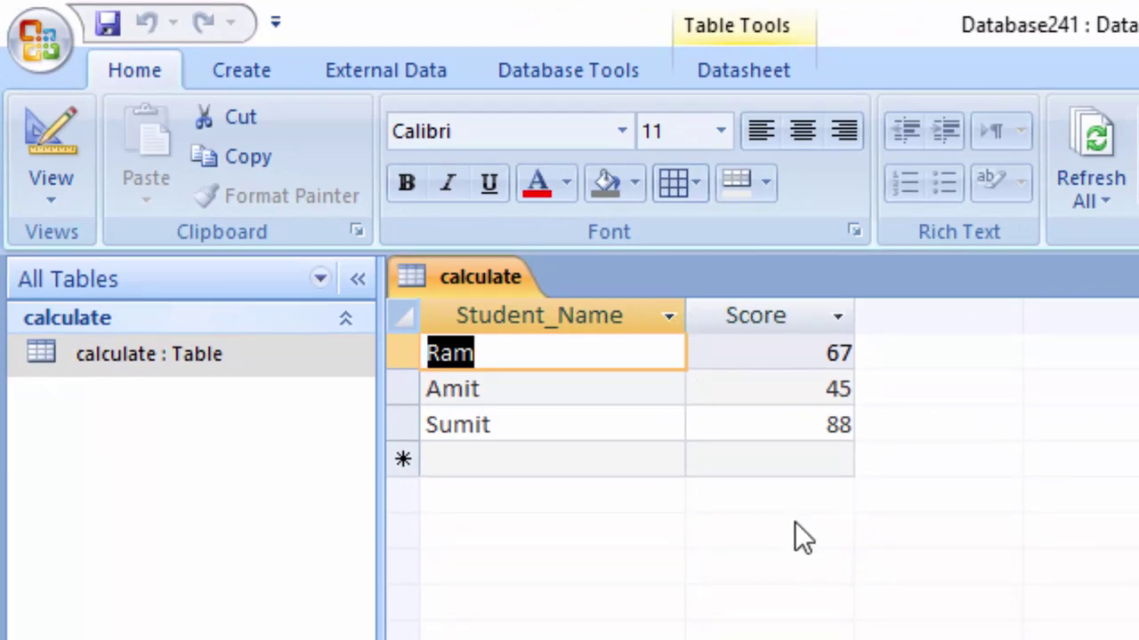
pyautogui.click(793, 349)
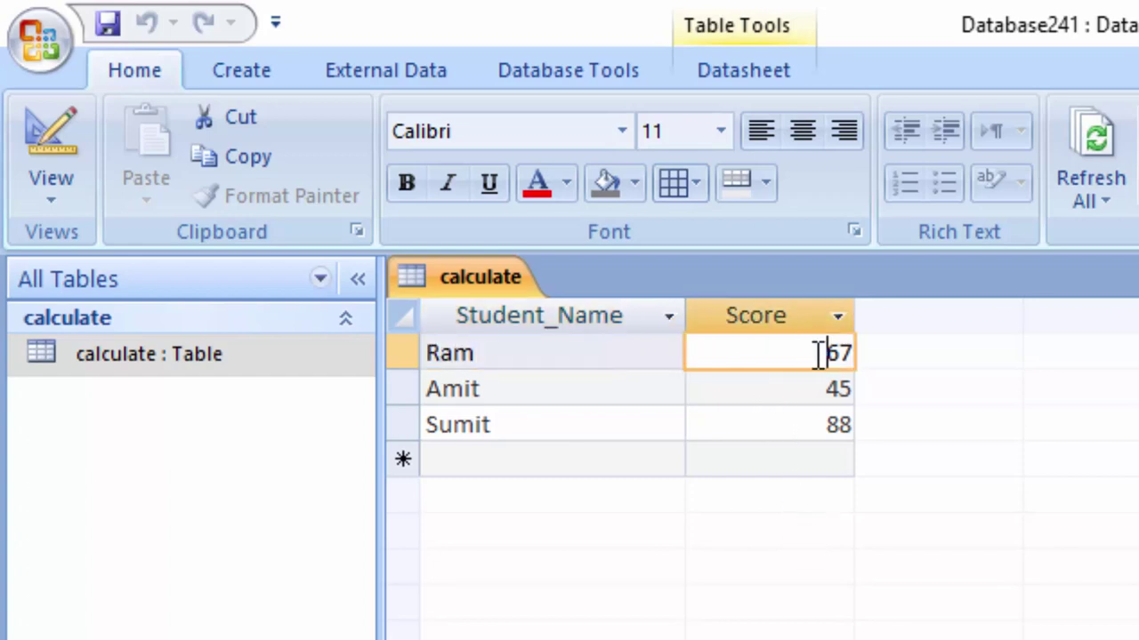
pyautogui.moveTo(818, 354); pyautogui.dragTo(858, 354)
pyautogui.click(812, 389)
pyautogui.moveTo(819, 389); pyautogui.dragTo(859, 395)
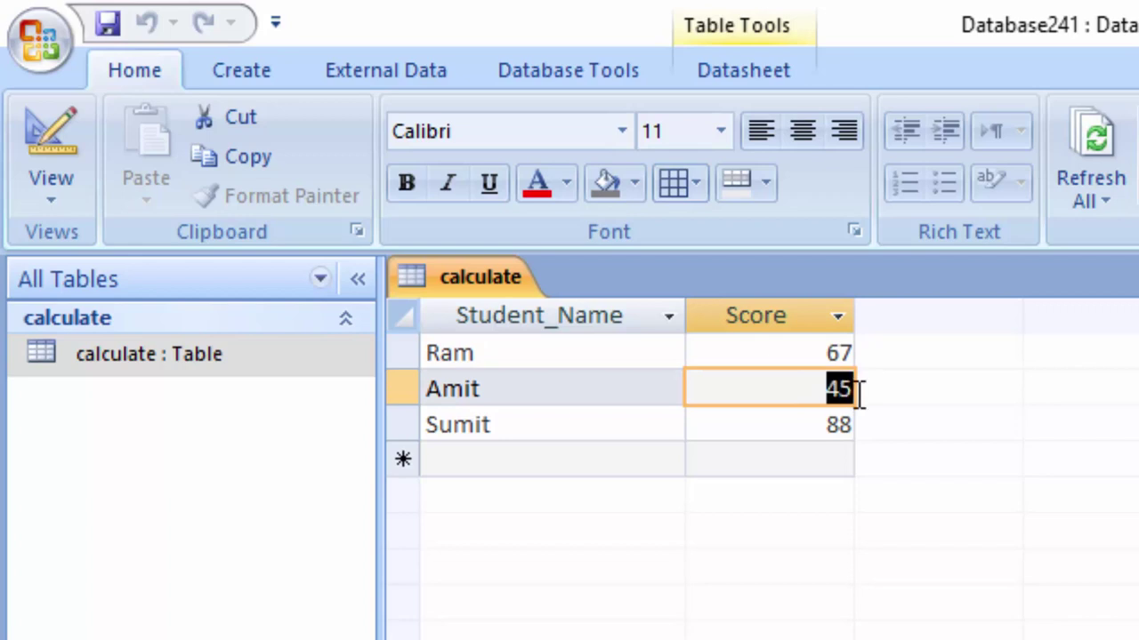
pyautogui.click(817, 425)
pyautogui.moveTo(818, 425); pyautogui.dragTo(861, 425)
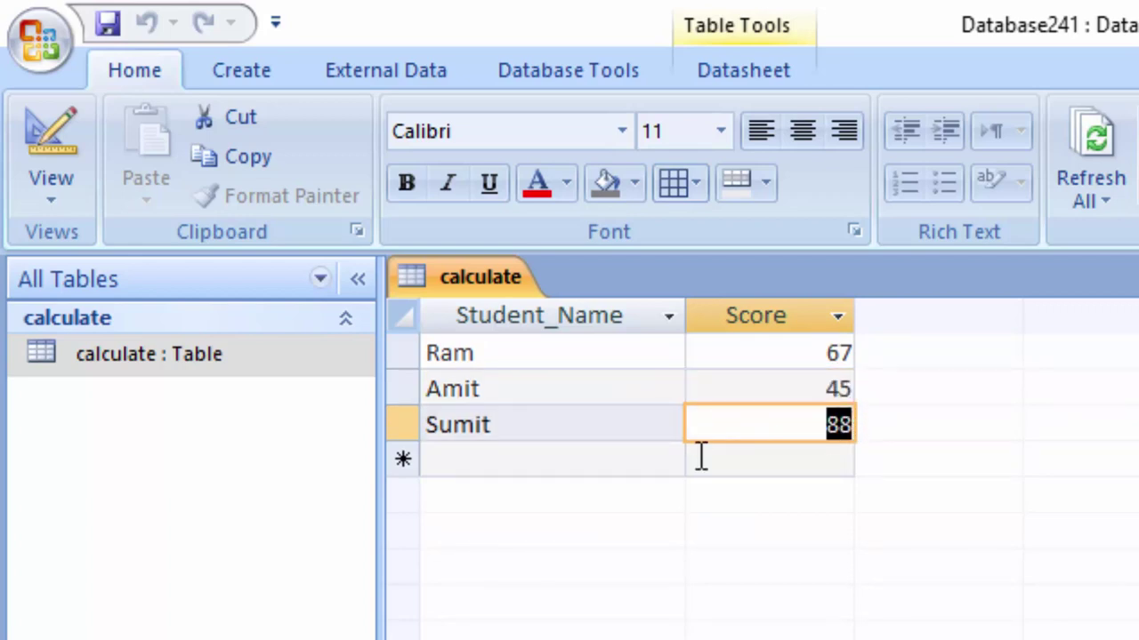
# Enter two new student records in the datasheet, the second with score 23.
pyautogui.click(506, 454)
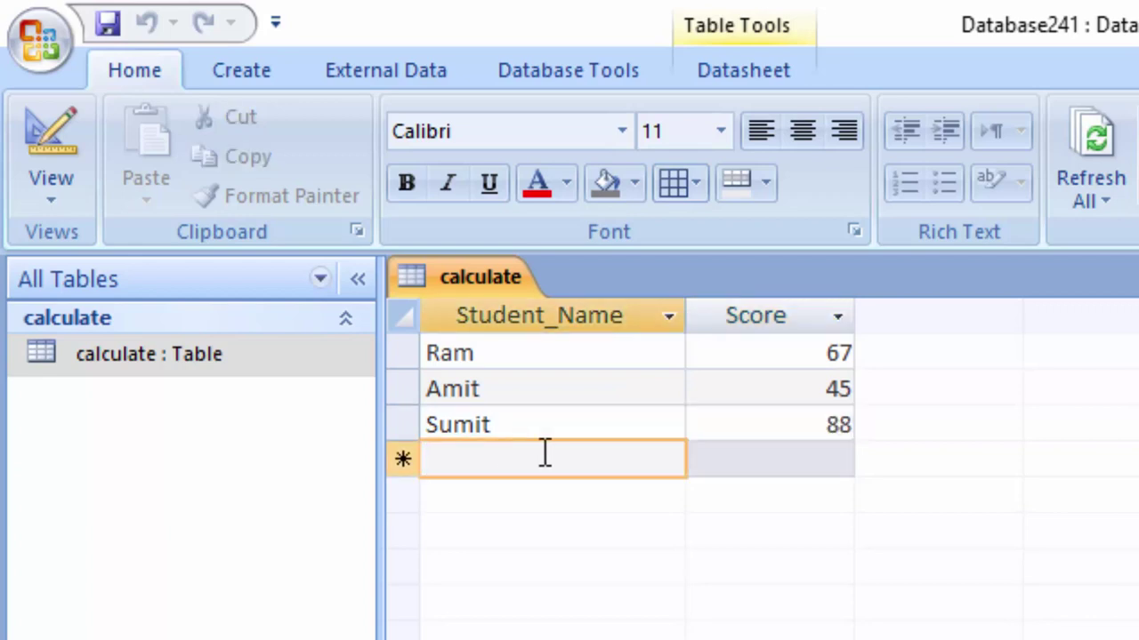
pyautogui.write('Rit')
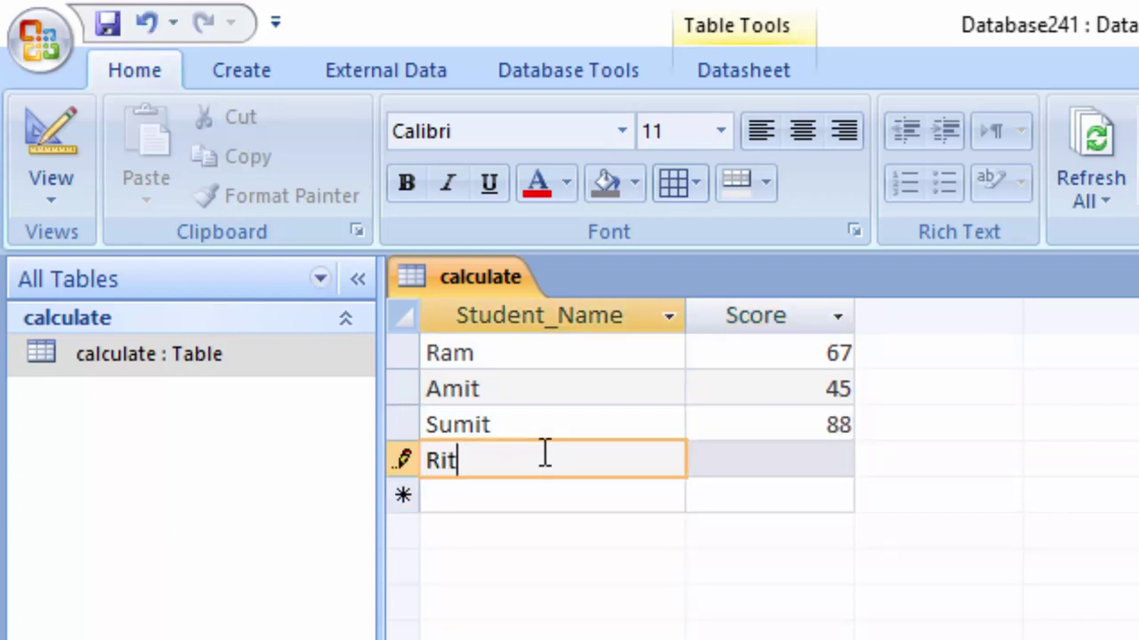
pyautogui.write('esh')
pyautogui.press('Tab')
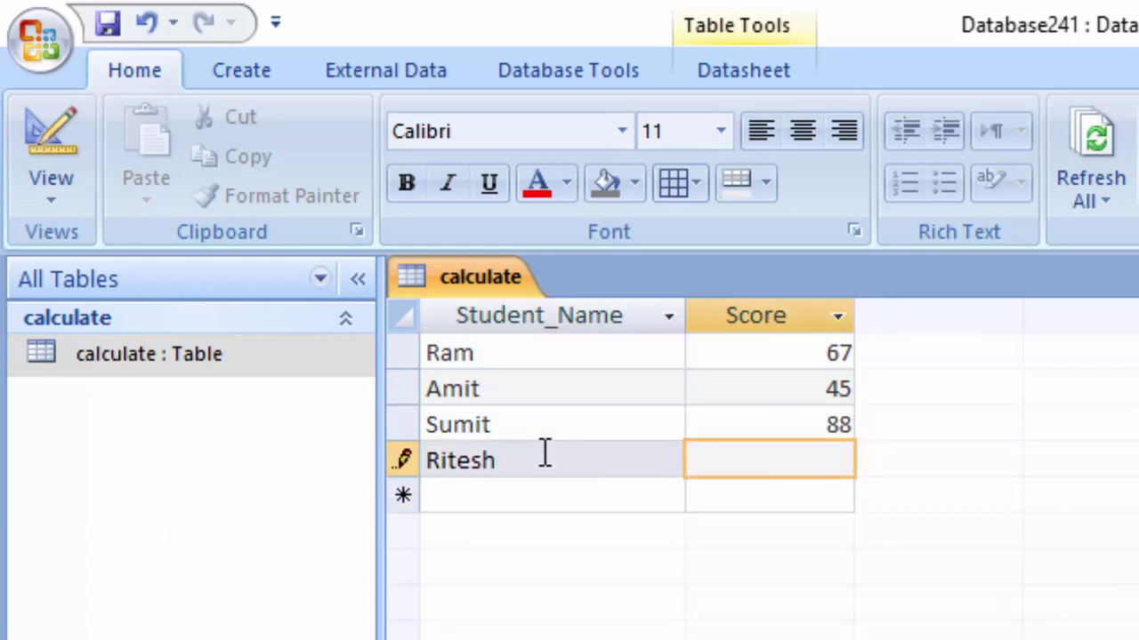
pyautogui.write('77')
pyautogui.press('Tab')
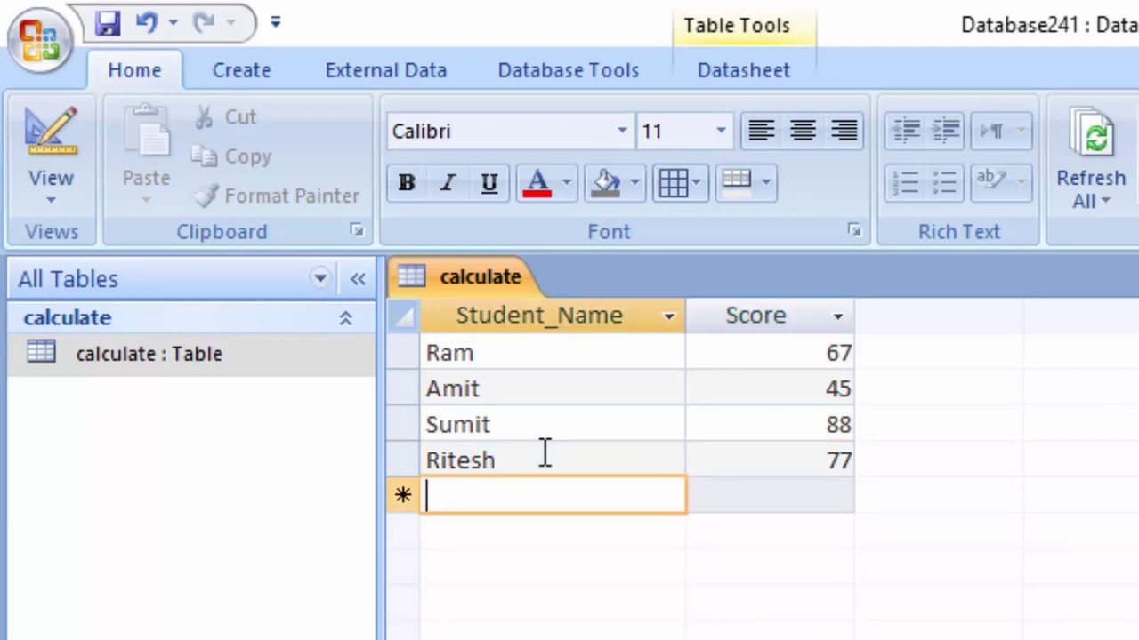
pyautogui.write('Heena')
pyautogui.press('Tab')
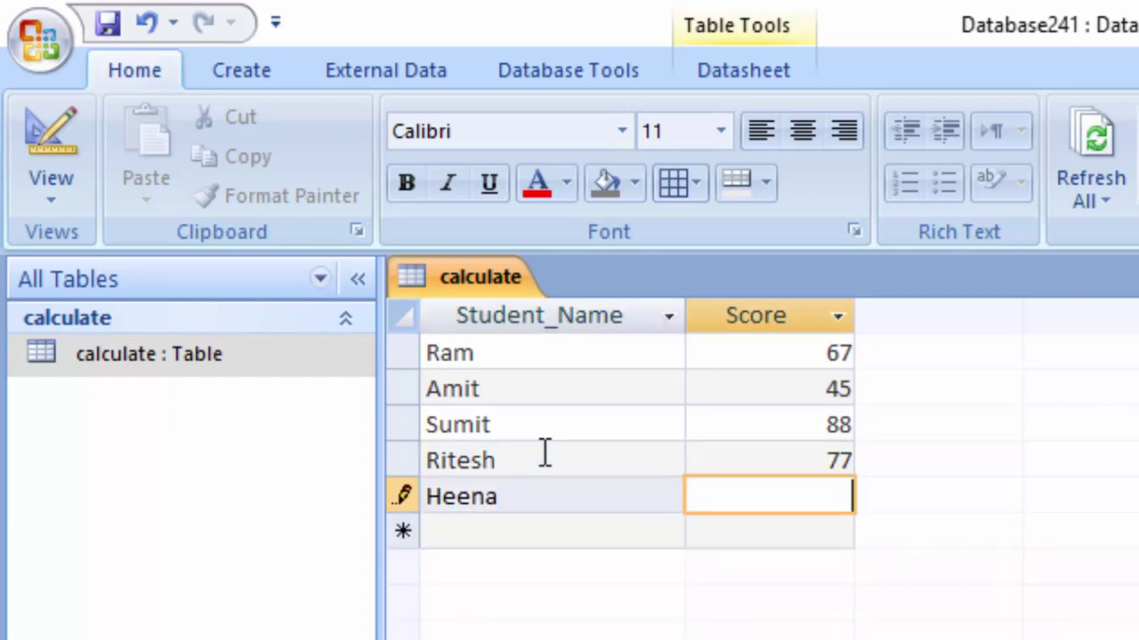
pyautogui.write('23')
pyautogui.press('Tab')
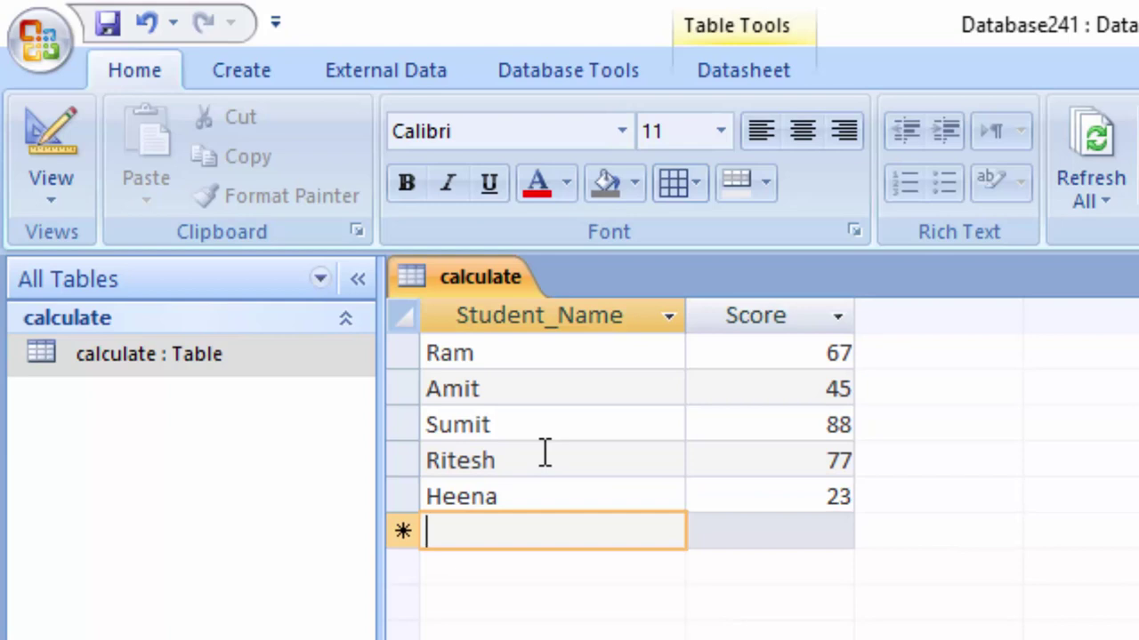
# Enter two more student records with scores 77 and 54.
pyautogui.write('Javed')
pyautogui.press('Tab')
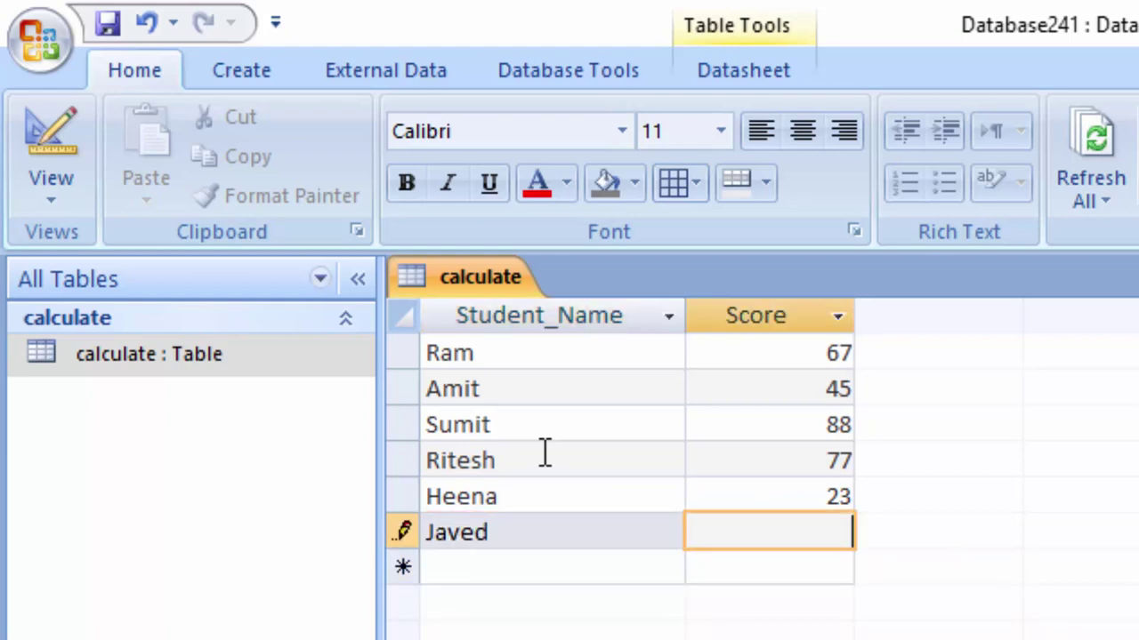
pyautogui.write('77')
pyautogui.press('Tab')
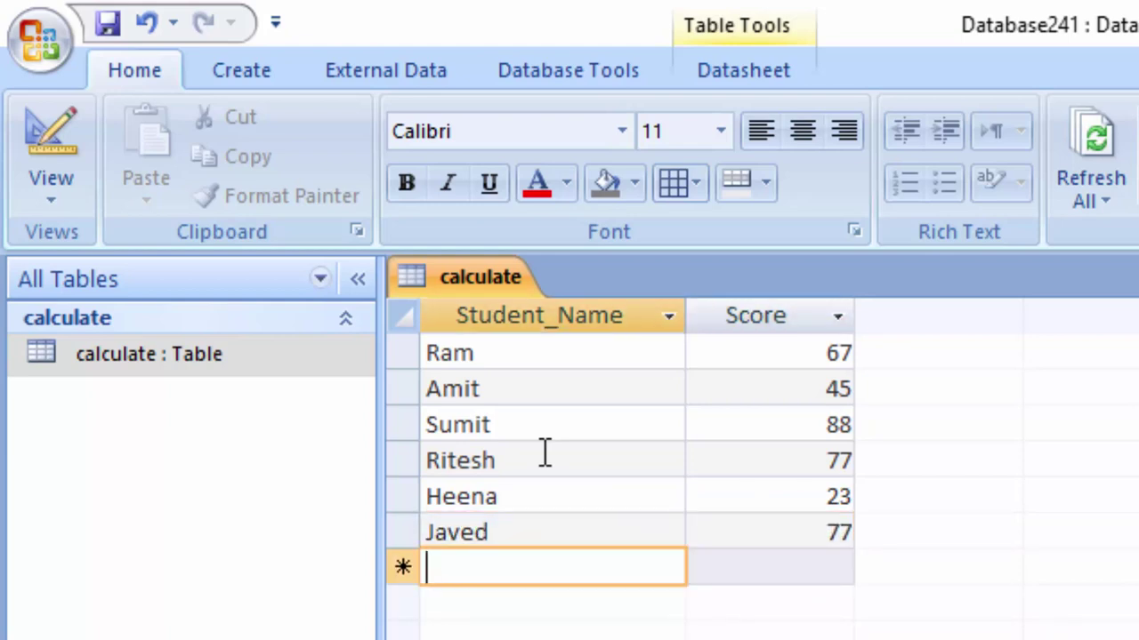
pyautogui.write('Ku')
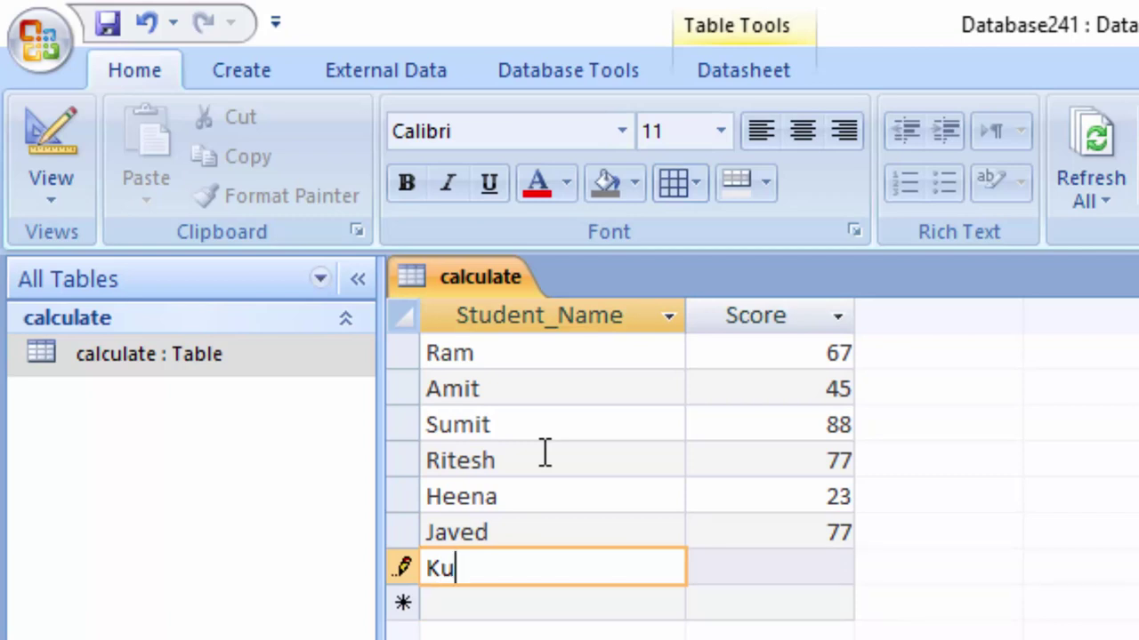
pyautogui.write('mud')
pyautogui.press('Tab')
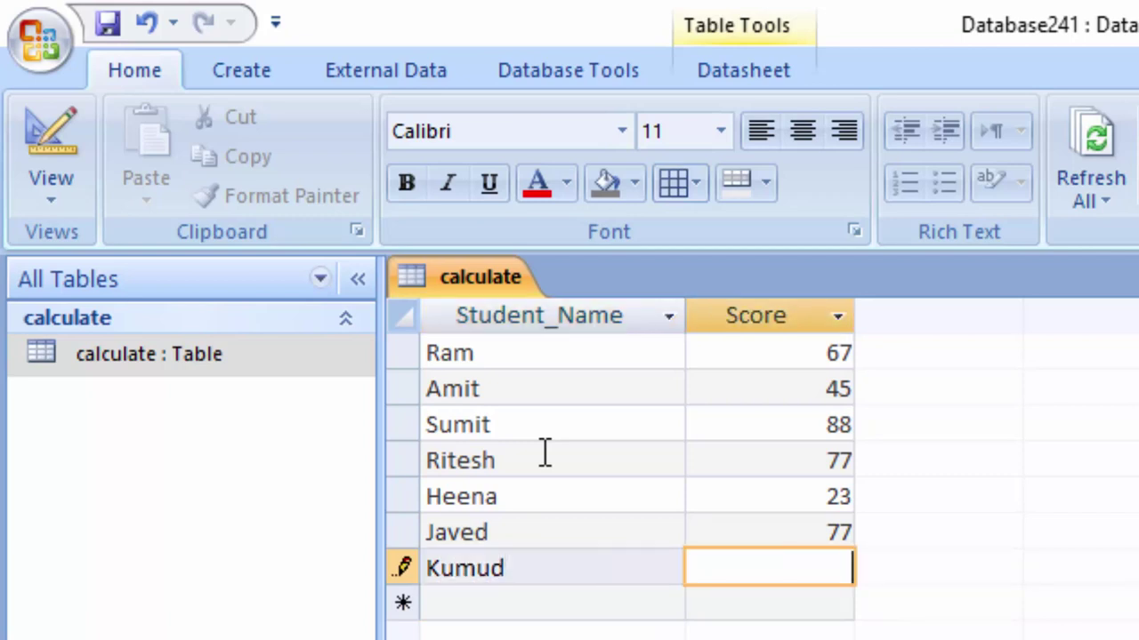
pyautogui.write('54')
# Save the calculate table and close it.
pyautogui.rightClick(480, 276)
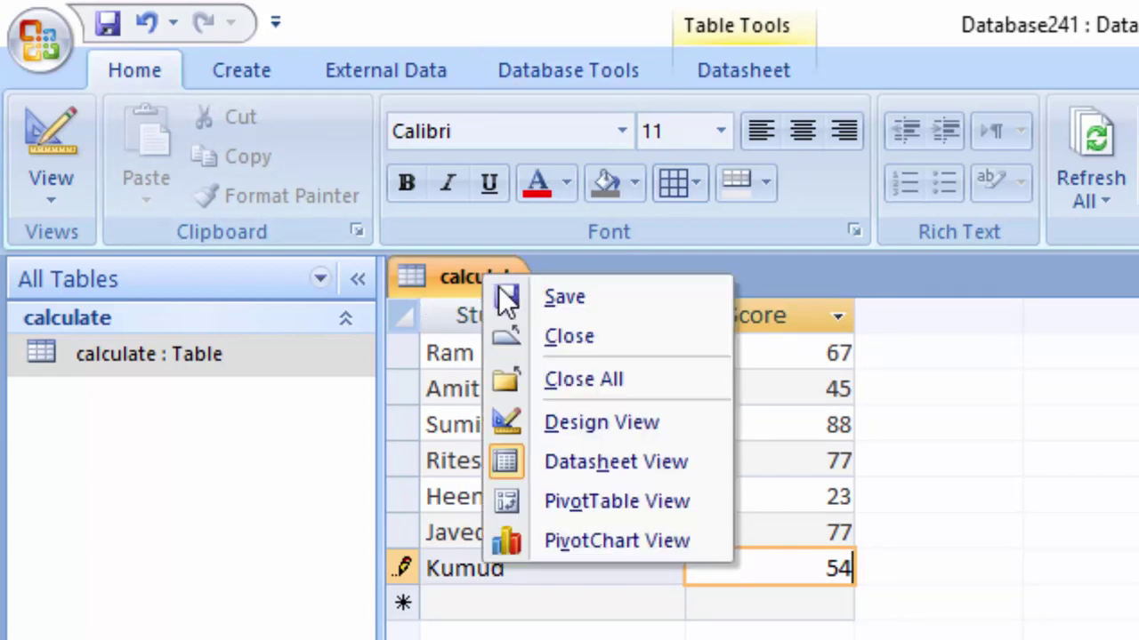
pyautogui.click(519, 303)
pyautogui.rightClick(460, 276)
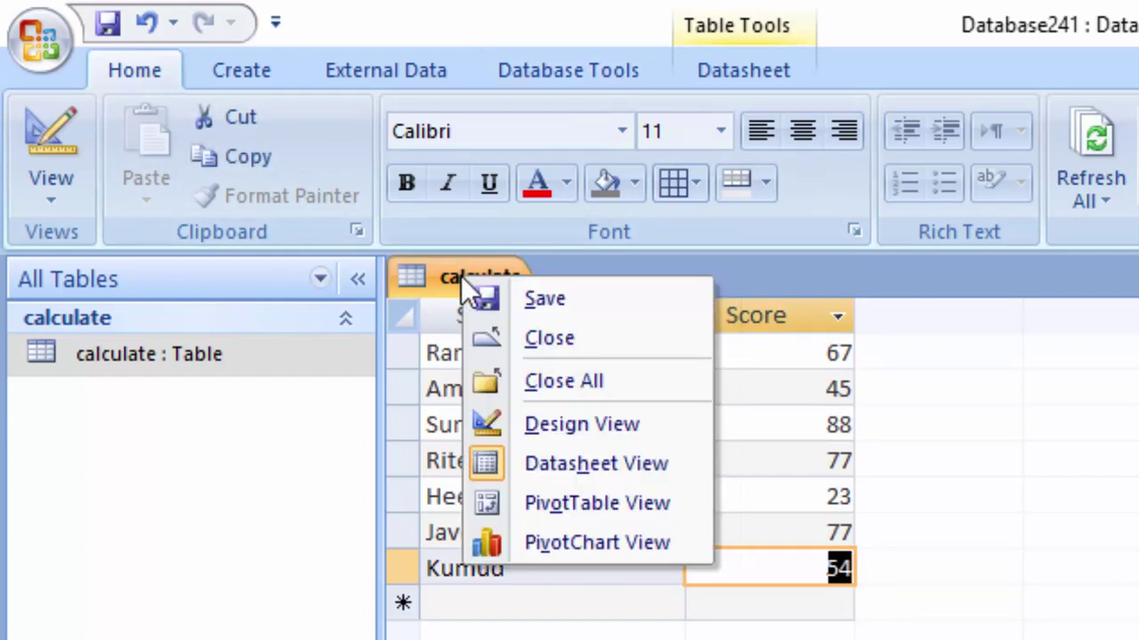
pyautogui.click(561, 345)
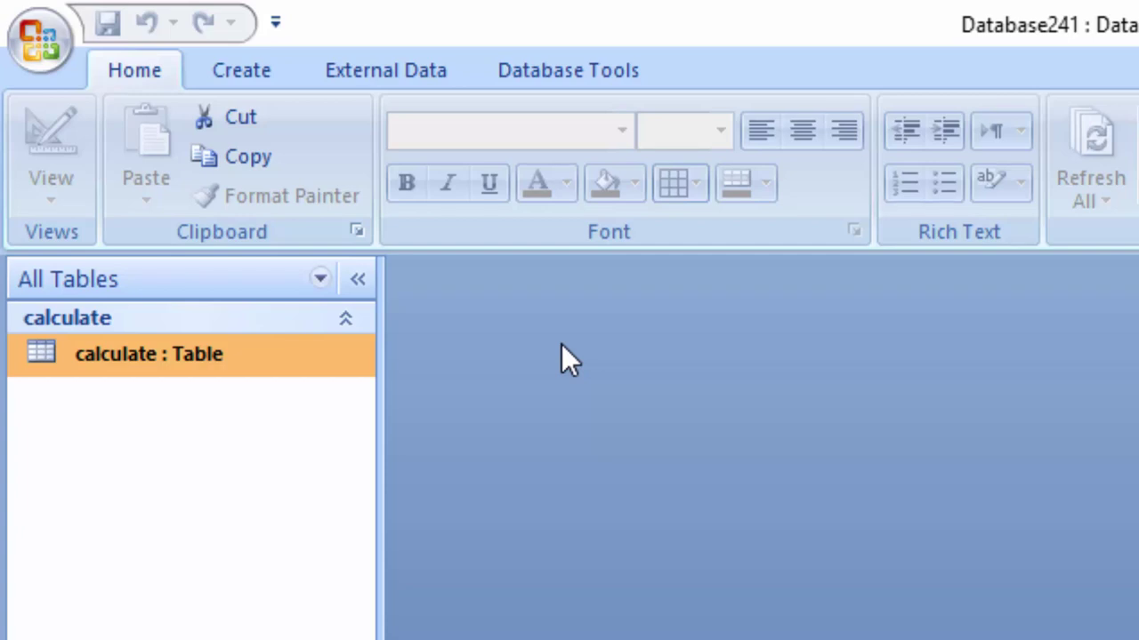
# Create a new query with no tables in SQL view and remove the semicolon after SELECT.
pyautogui.click(242, 70)
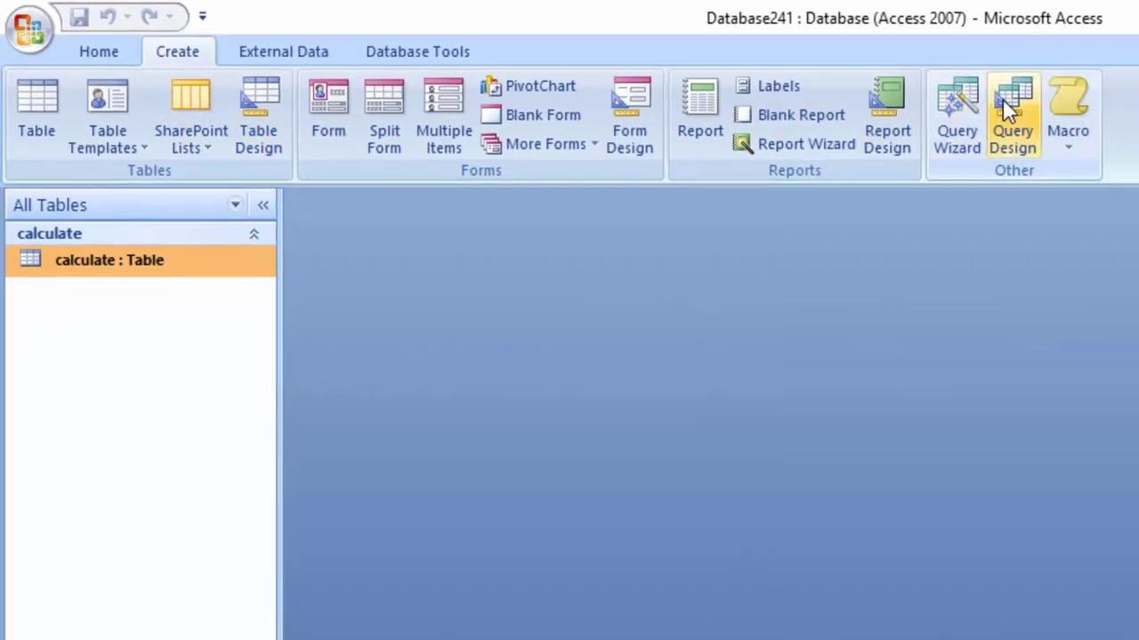
pyautogui.click(1023, 111)
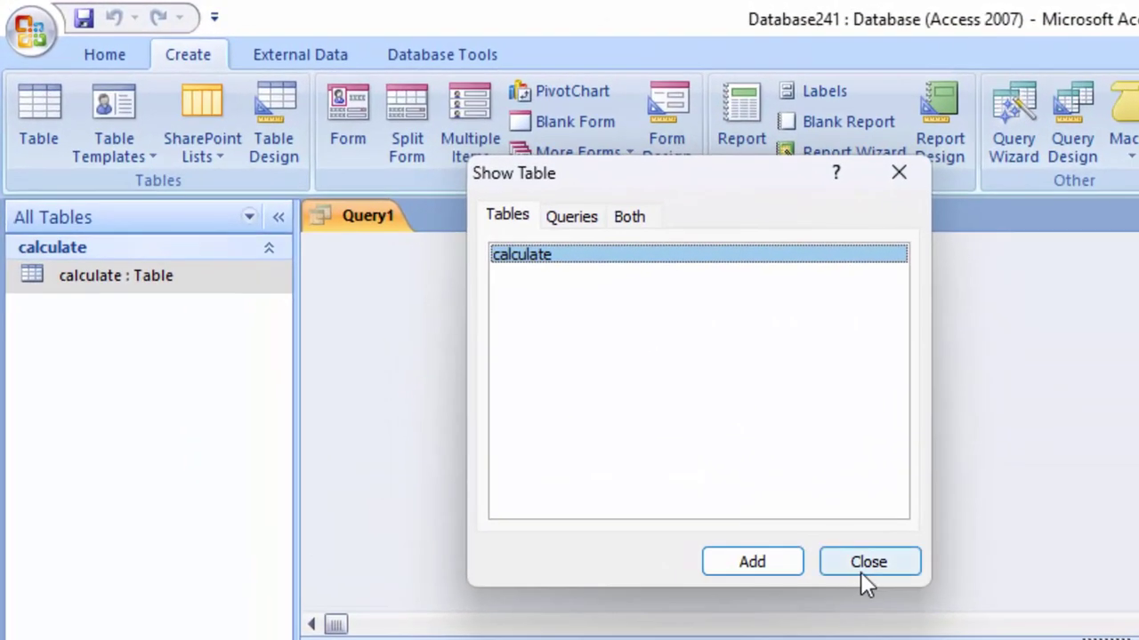
pyautogui.click(865, 563)
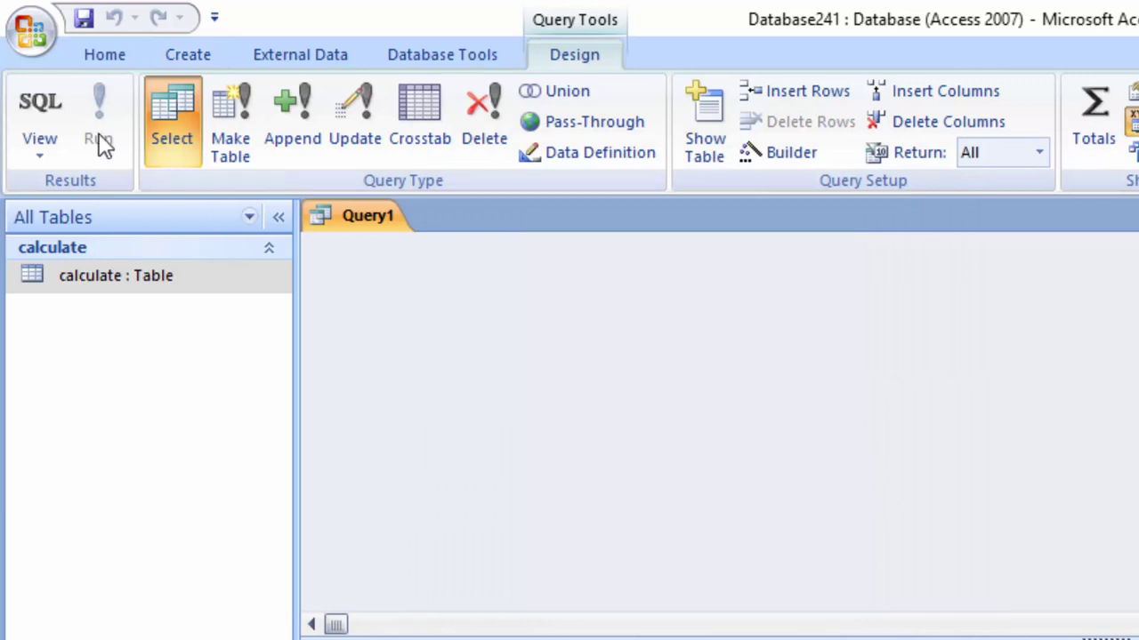
pyautogui.click(53, 98)
pyautogui.click(329, 211)
pyautogui.press('BackSpace')
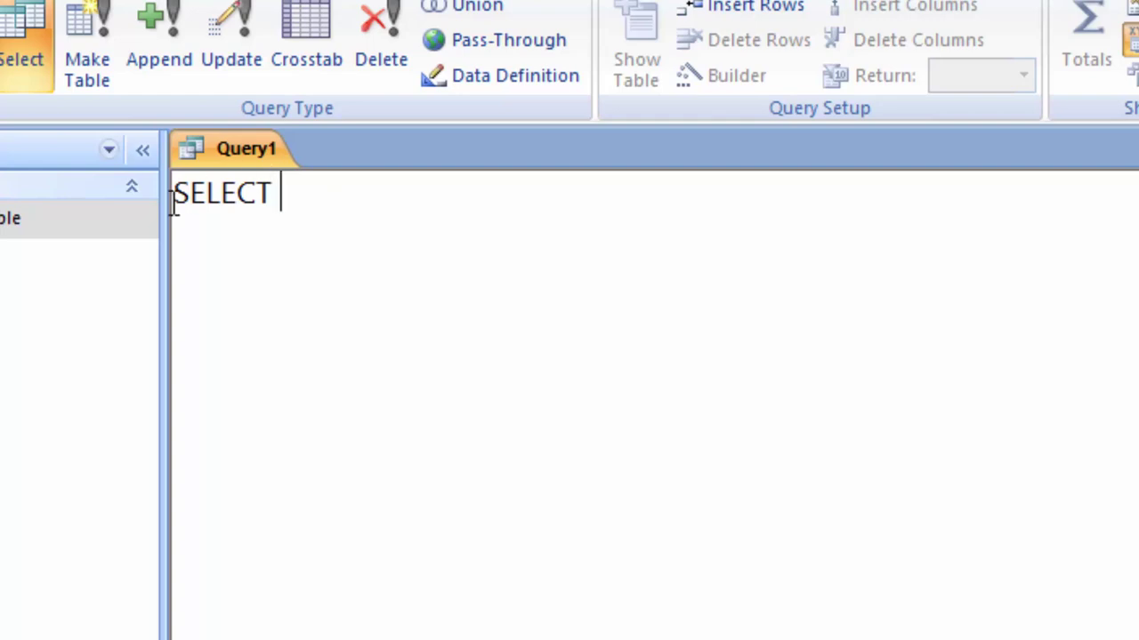
# Open the calculate table in Datasheet view and return to Query1's SQL.
pyautogui.click(13, 222)
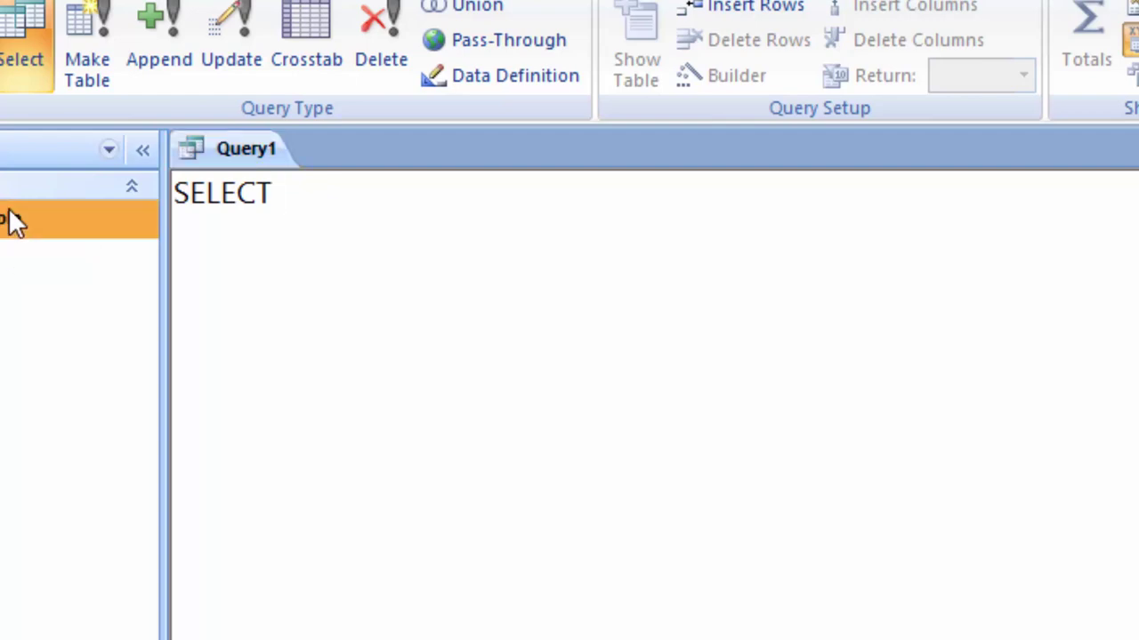
pyautogui.doubleClick(14, 222)
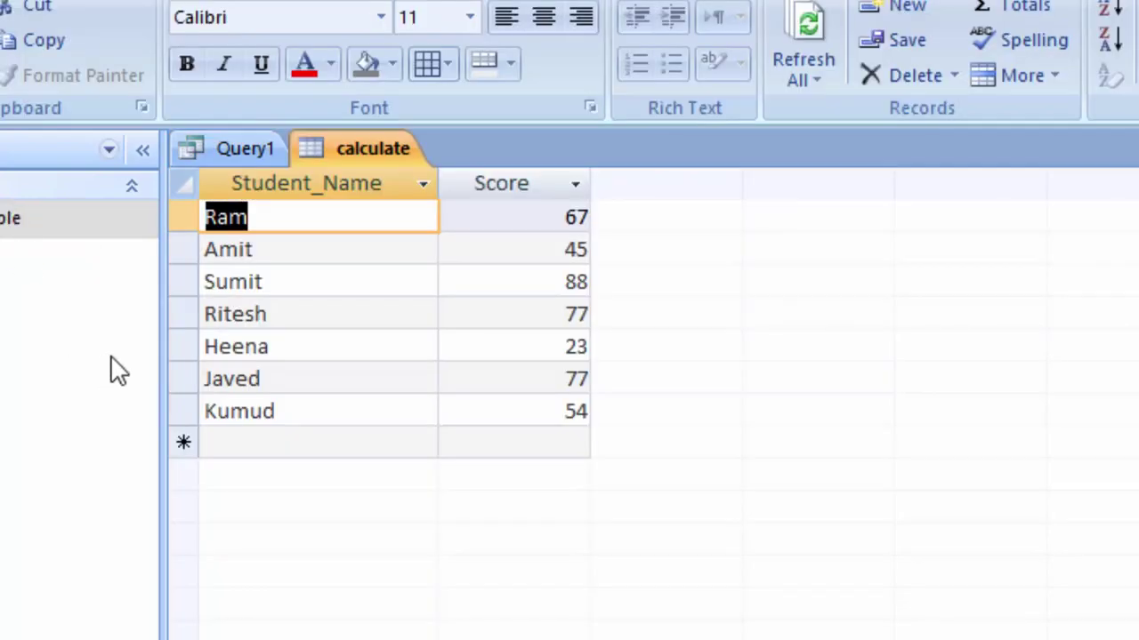
pyautogui.click(198, 153)
# Type Student_Name, Score and a nested iif: S ≥85, A ≥75, B ≥55, C ≥50, else Failed.
pyautogui.write('St')
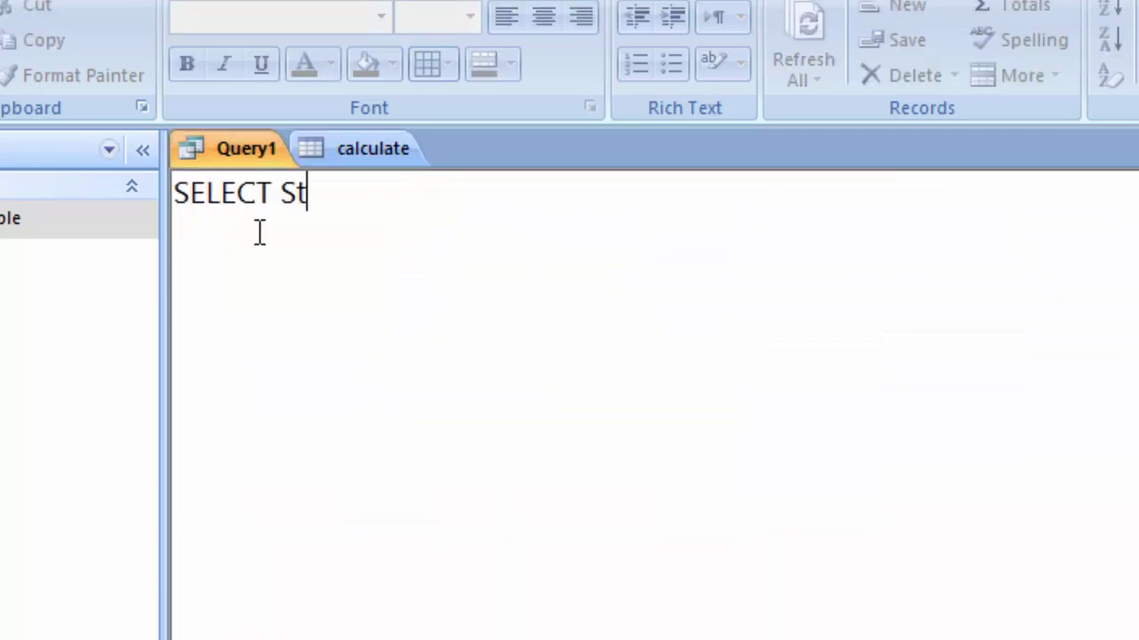
pyautogui.write('udent_')
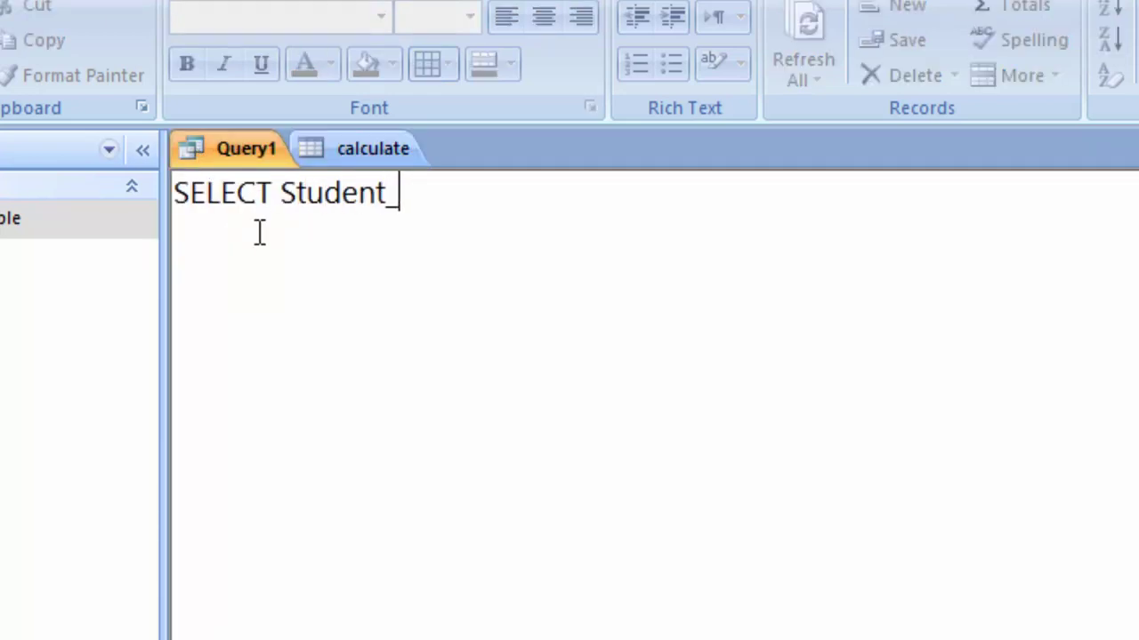
pyautogui.write('Name,')
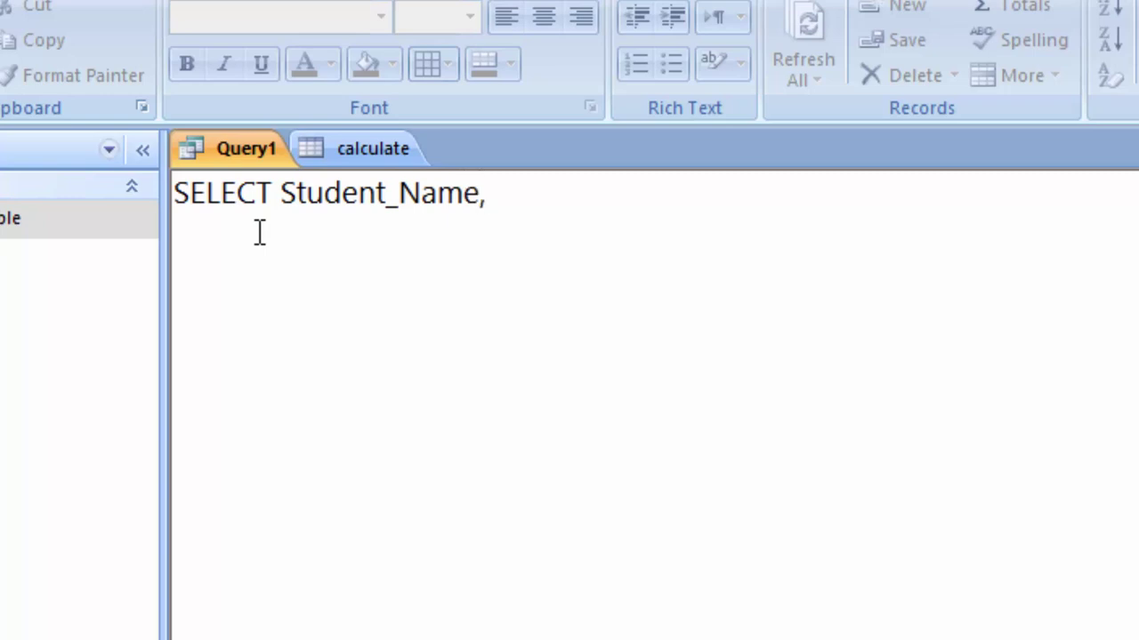
pyautogui.write('Score')
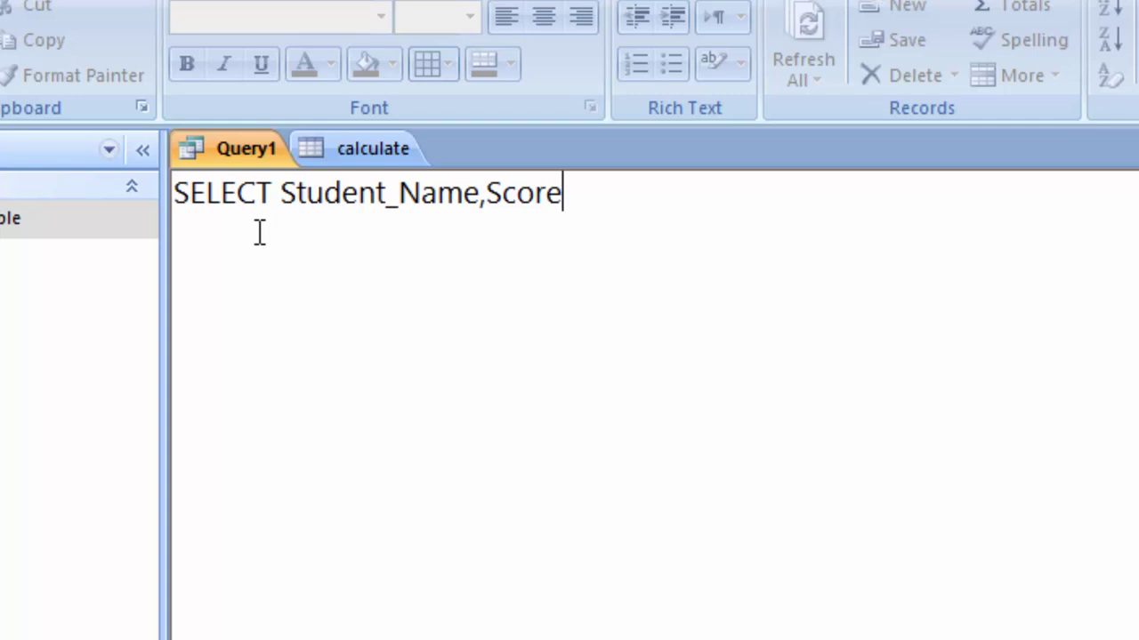
pyautogui.write(',')
pyautogui.write('(')
pyautogui.press('BackSpace')
pyautogui.write('iif(')
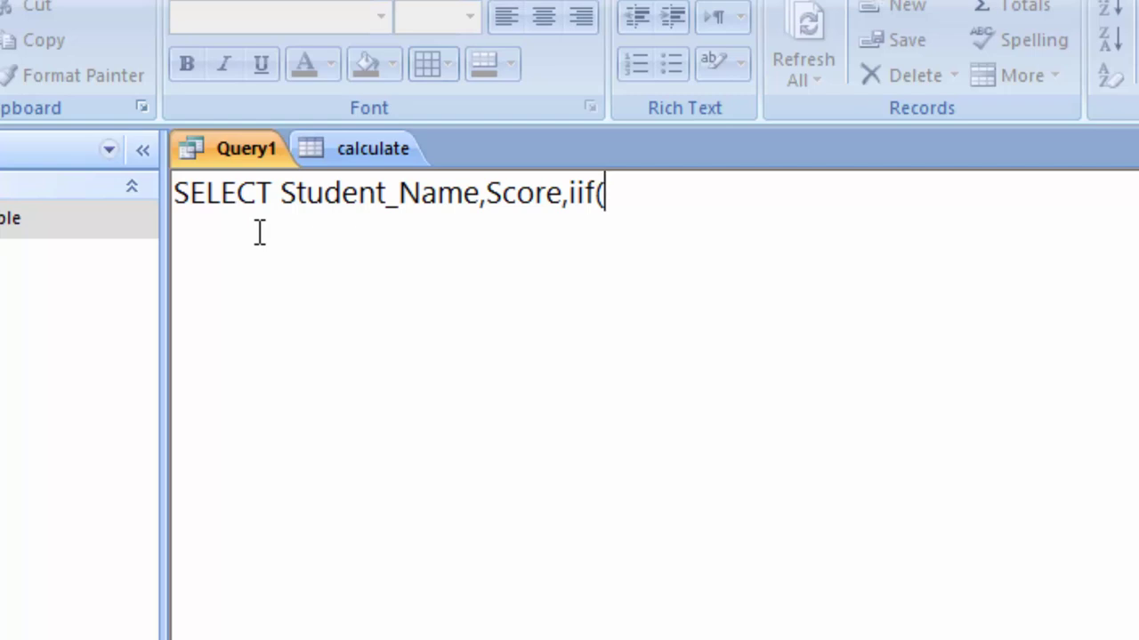
pyautogui.write('Sco')
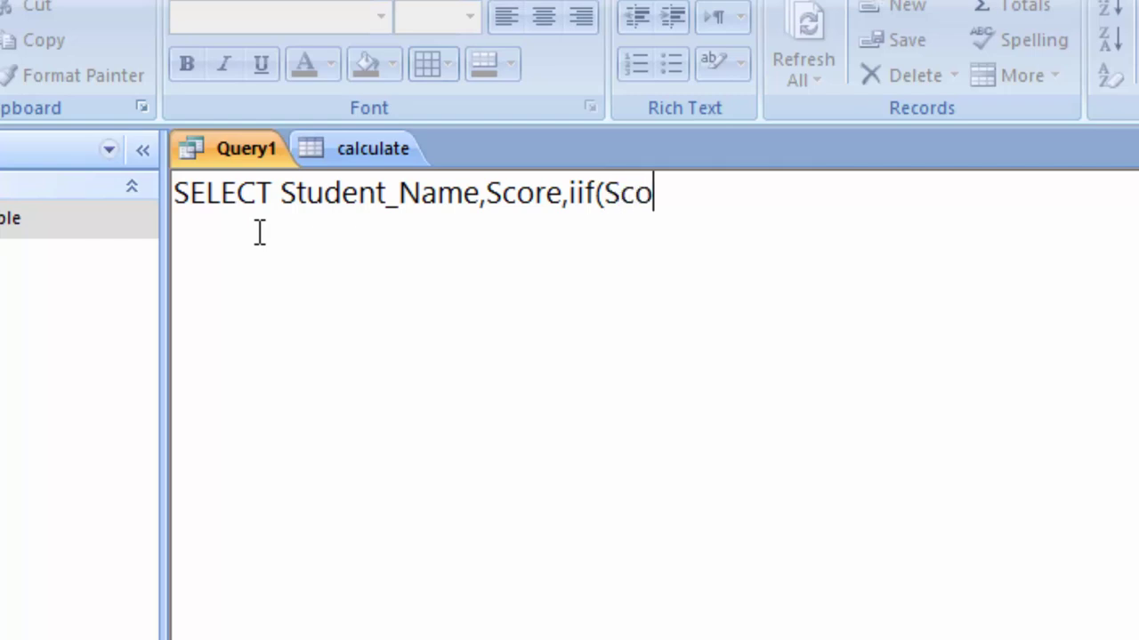
pyautogui.write('re')
pyautogui.write('>=')
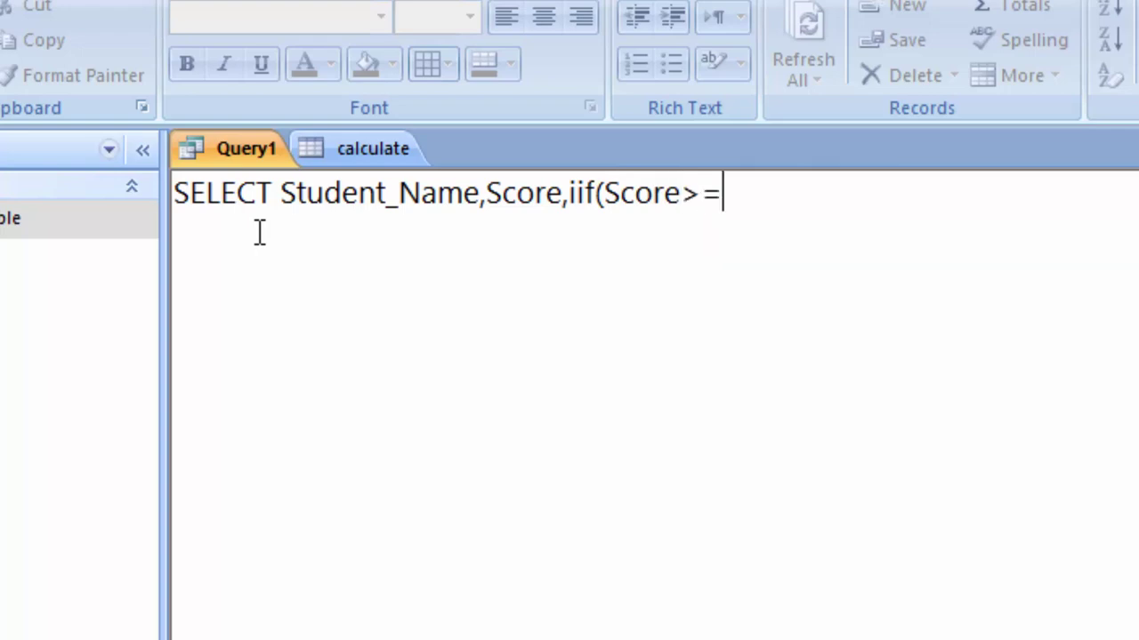
pyautogui.write('8')
pyautogui.write('5')
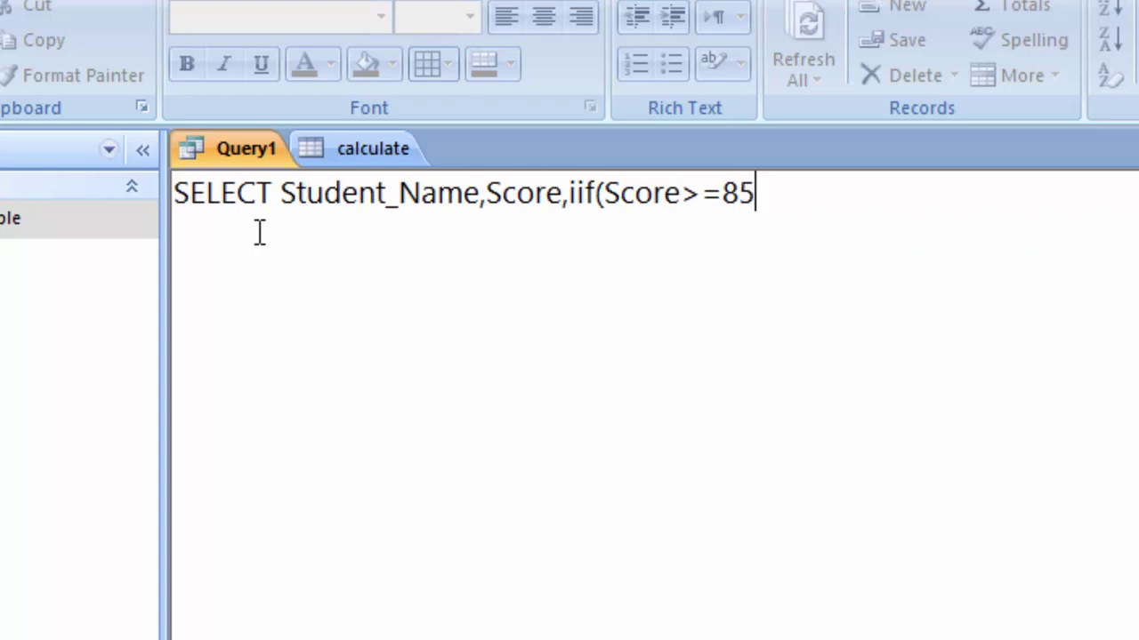
pyautogui.write(',"')
pyautogui.write('S",')
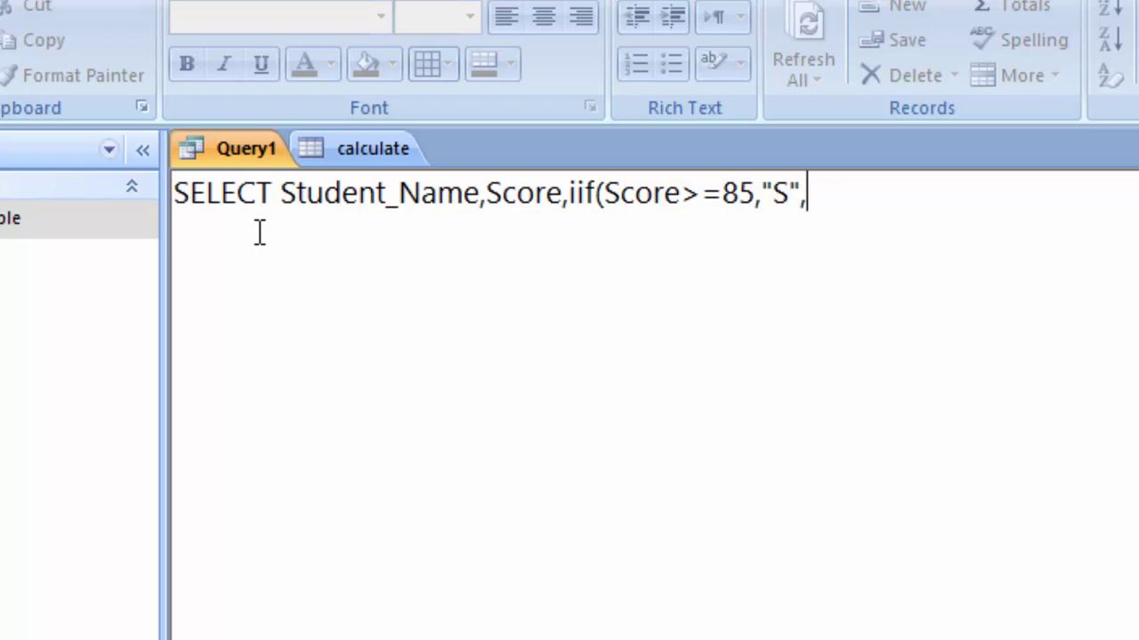
pyautogui.write('i')
pyautogui.write('if(')
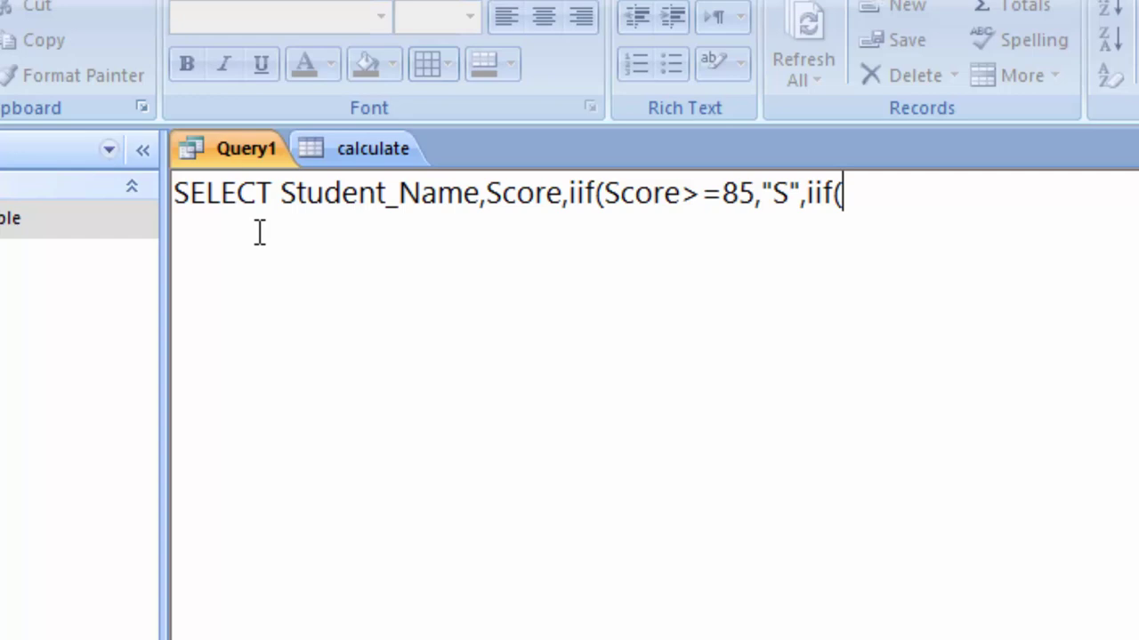
pyautogui.write('S')
pyautogui.write('core>=')
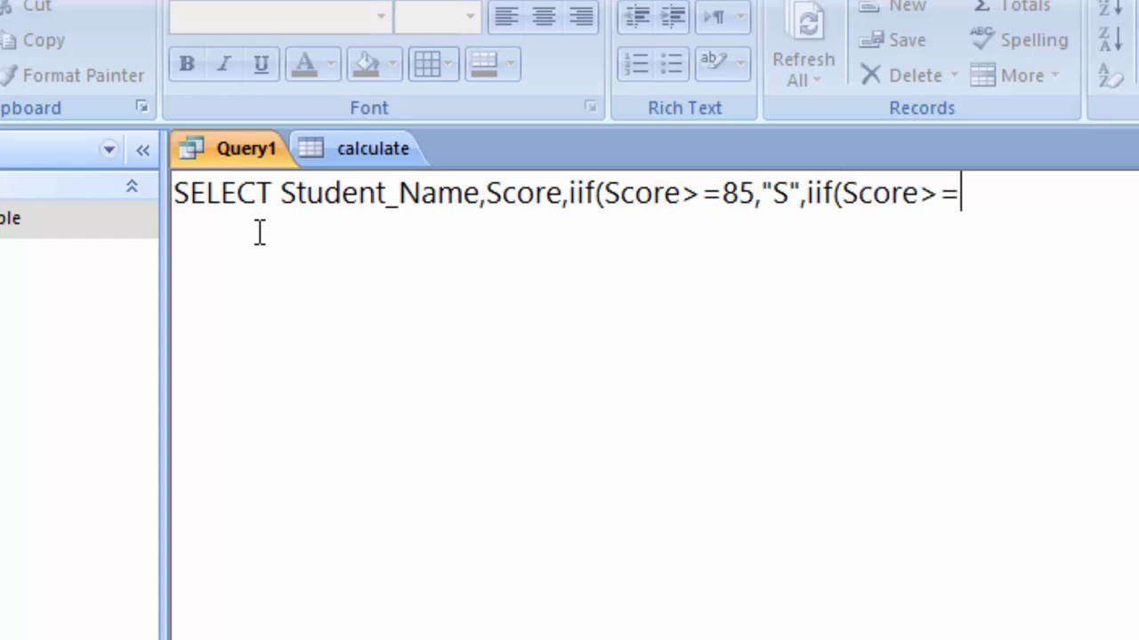
pyautogui.write('75')
pyautogui.write(',"A')
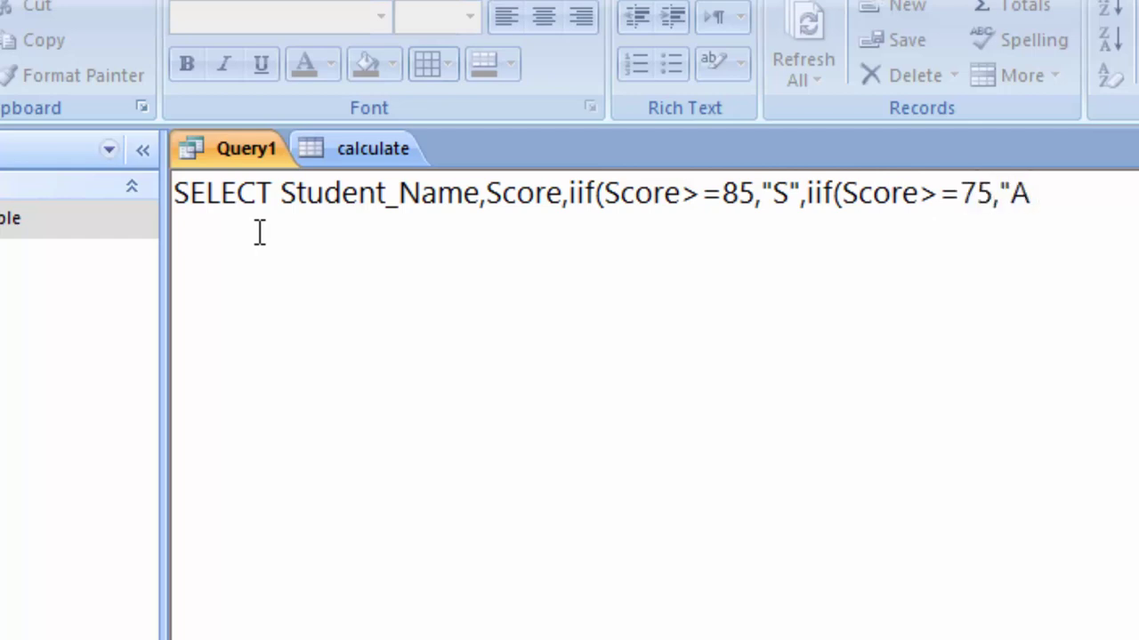
pyautogui.write('",')
pyautogui.write('iif')
pyautogui.write('(')
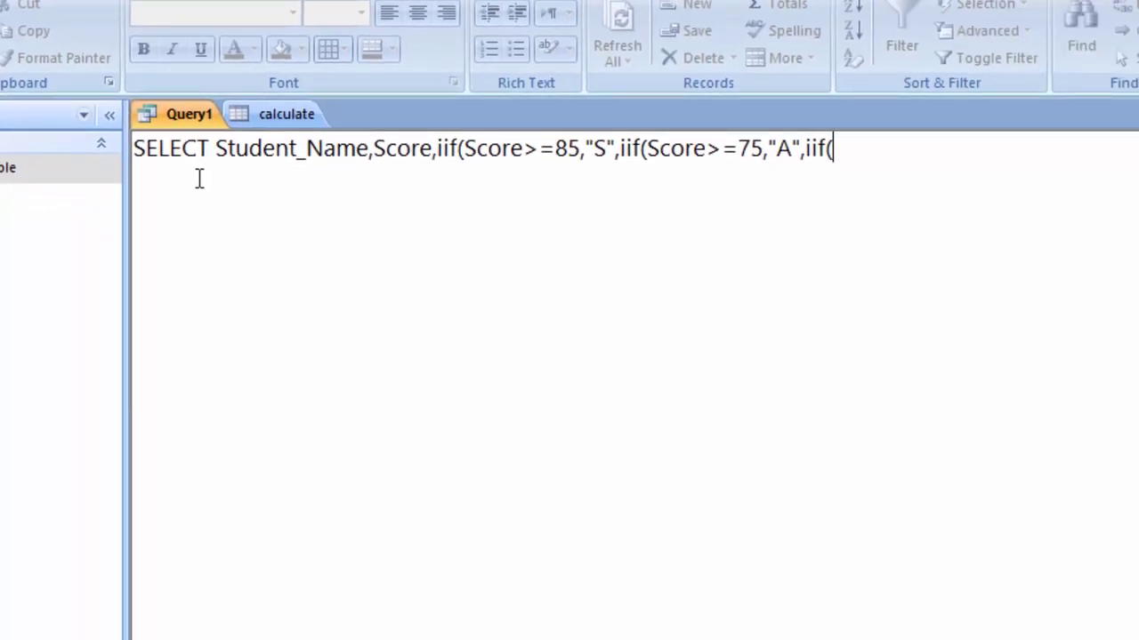
pyautogui.write('Score')
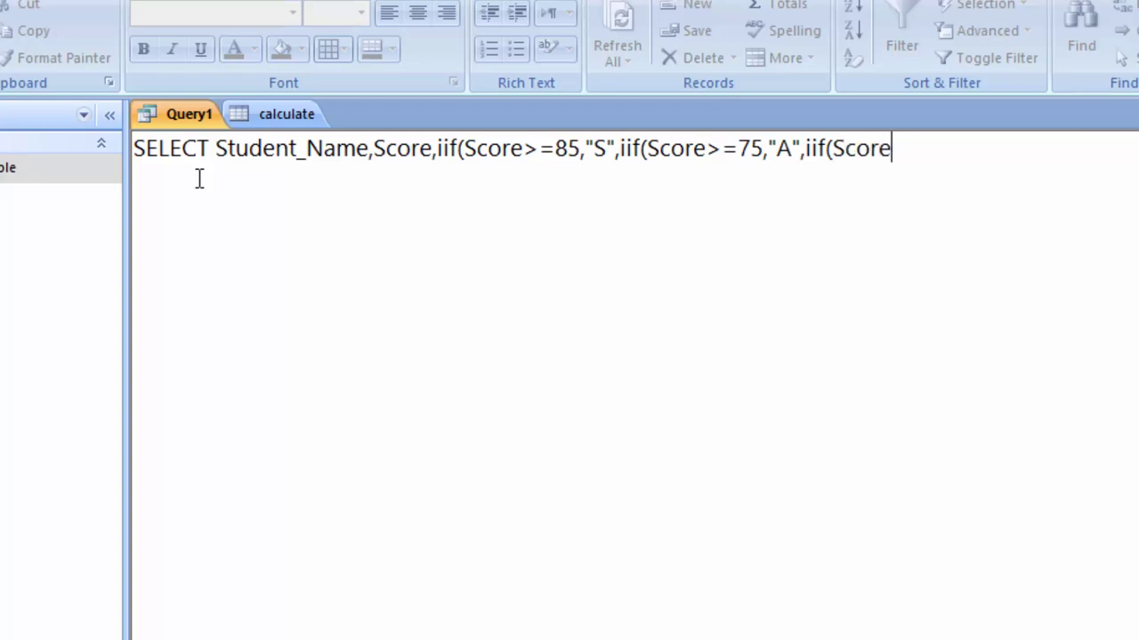
pyautogui.write('>=')
pyautogui.write('55,"')
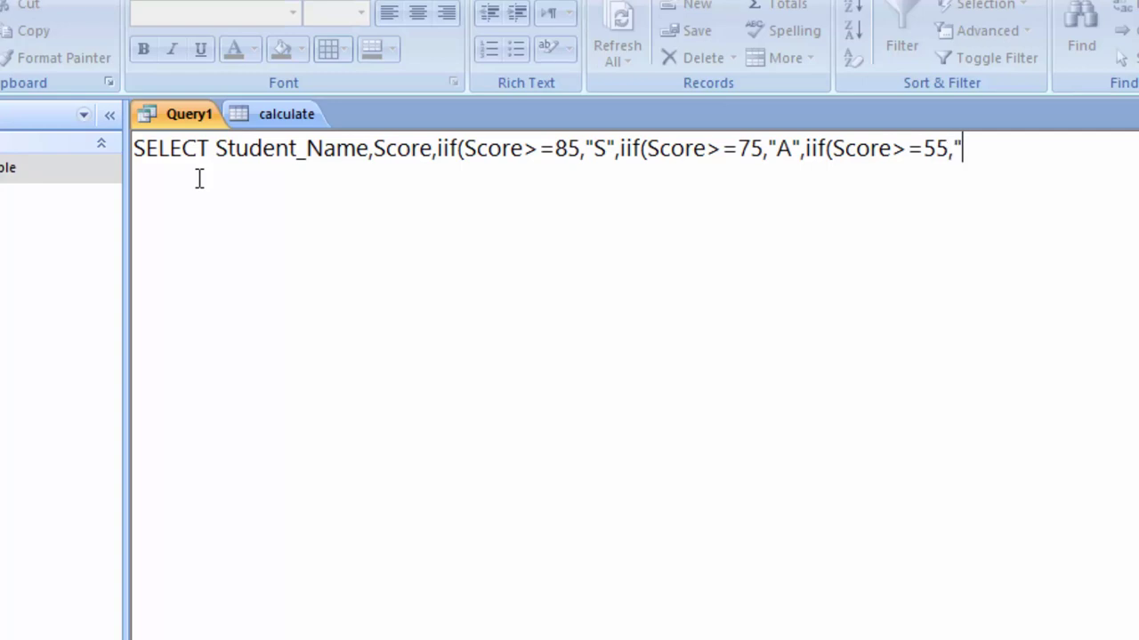
pyautogui.write('B",')
pyautogui.write('iif')
pyautogui.write('(')
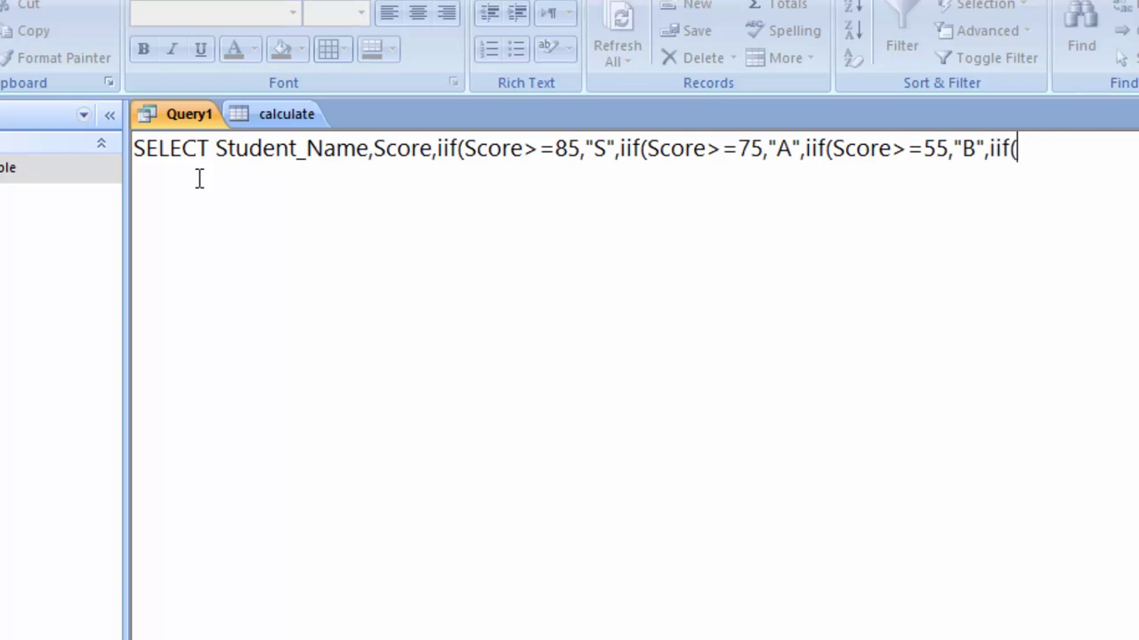
pyautogui.write('Score')
pyautogui.write('>=')
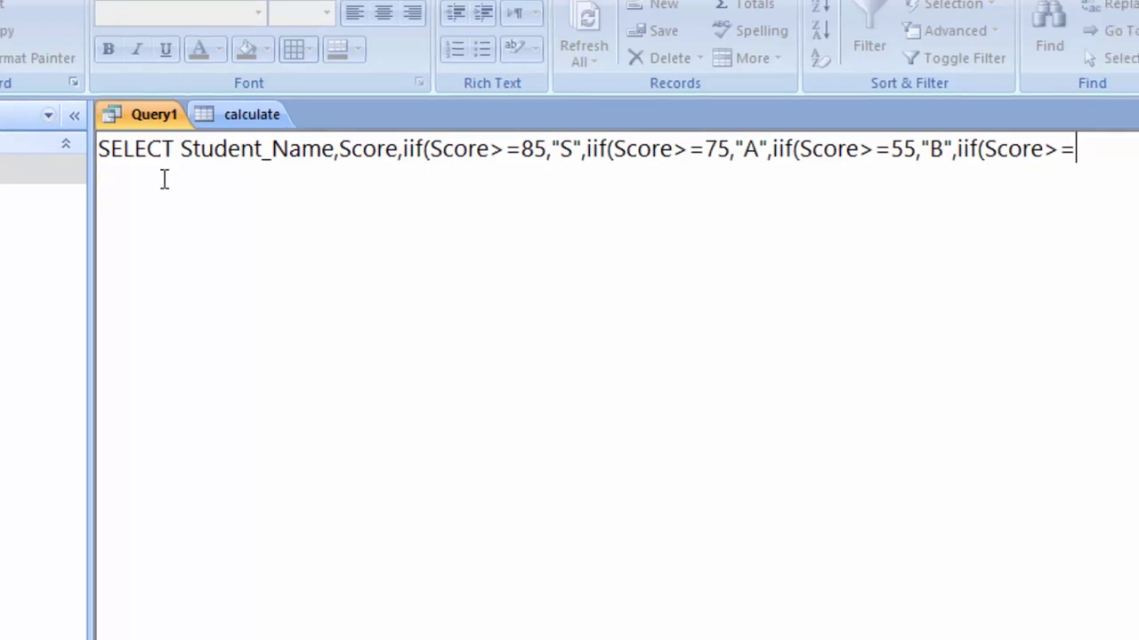
pyautogui.write('50,')
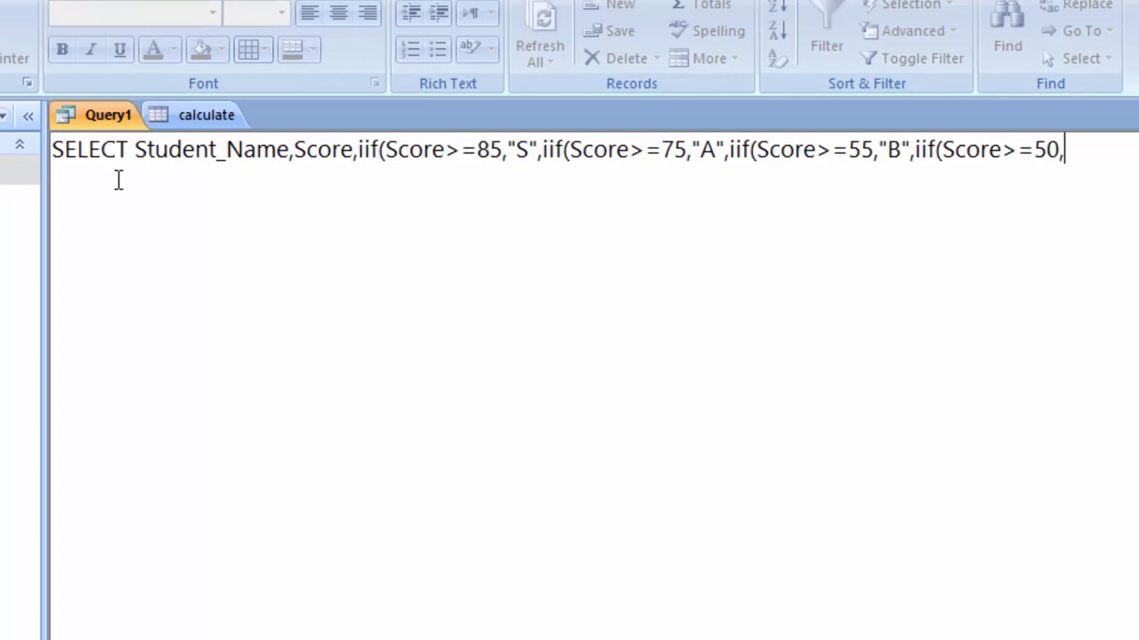
pyautogui.write('"')
pyautogui.write('C')
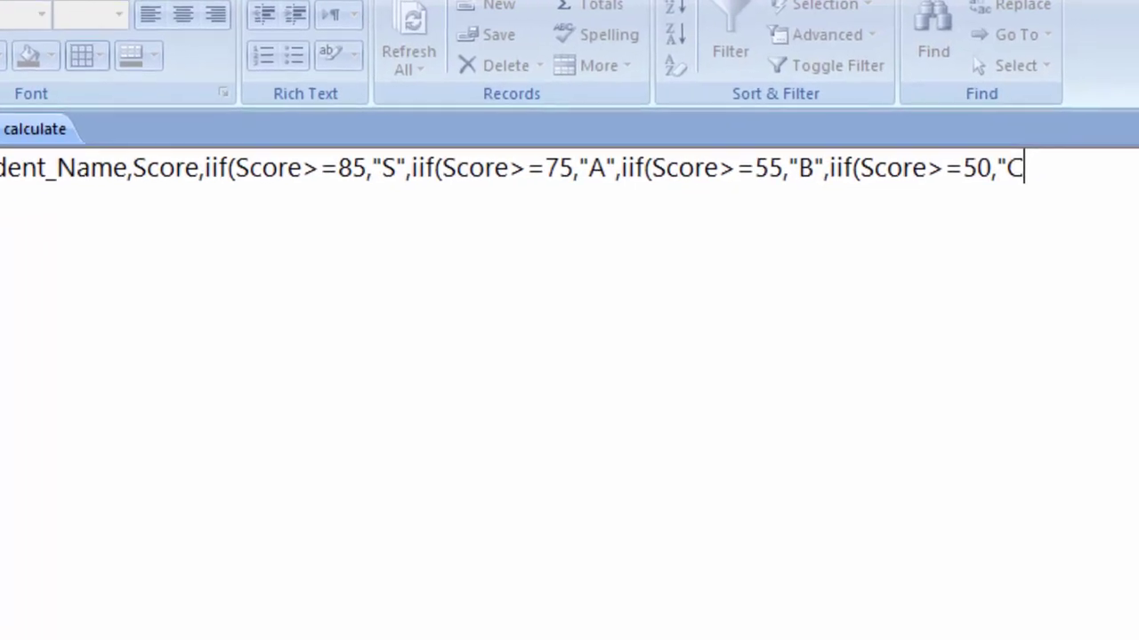
pyautogui.write('","Fa')
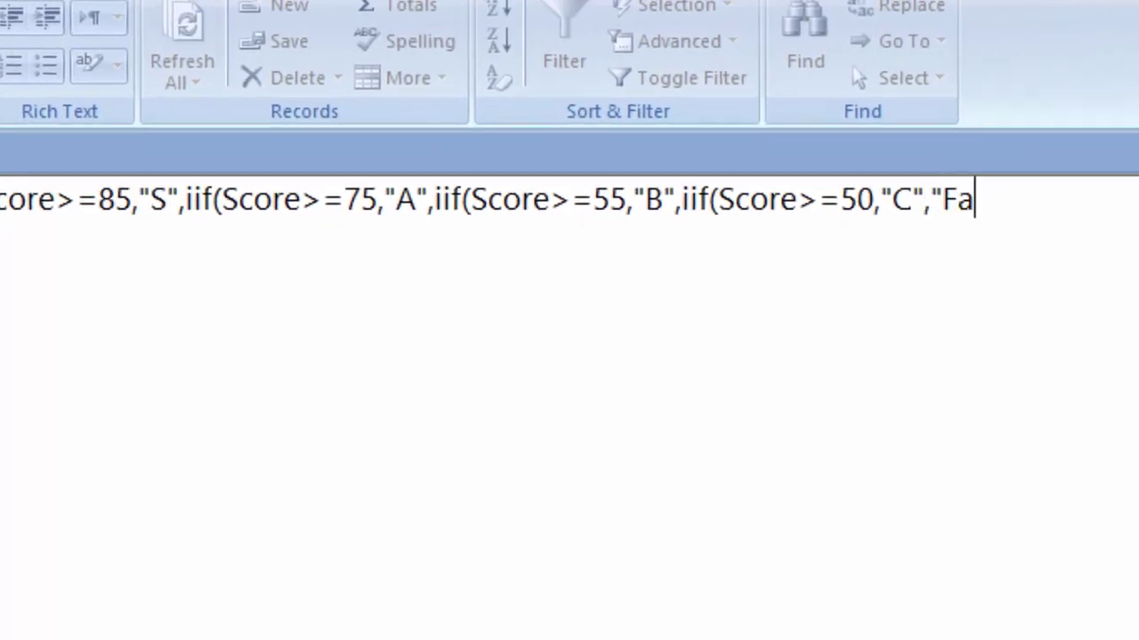
pyautogui.write('iled")')
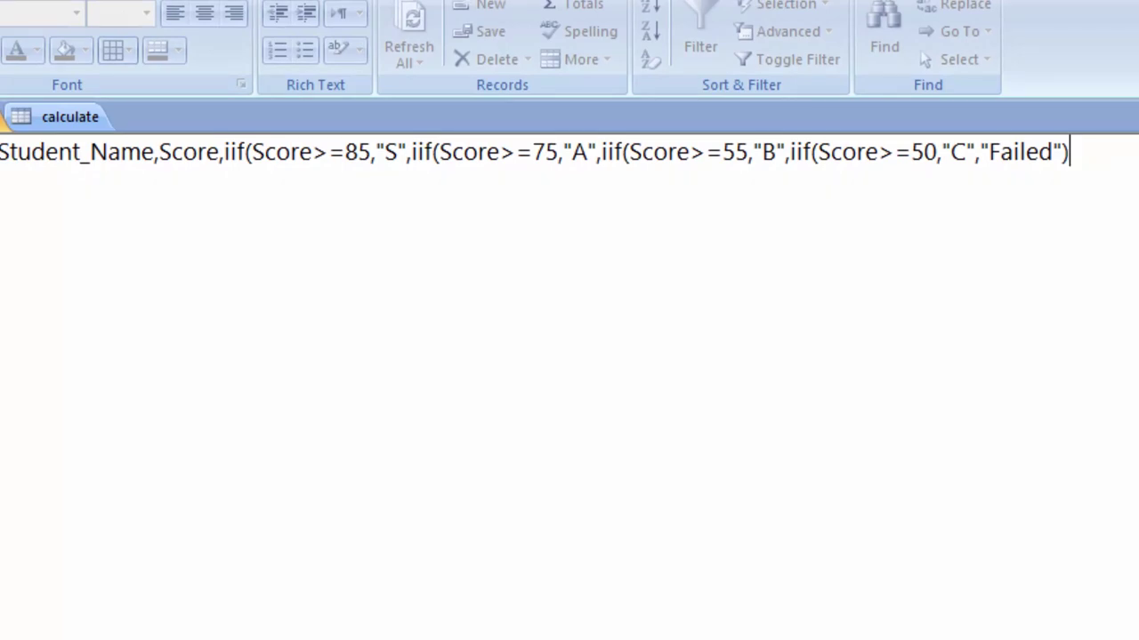
pyautogui.write(')))')
# Append 'As Grade from calculate' to the SQL, correcting the typing mistakes.
pyautogui.write('A')
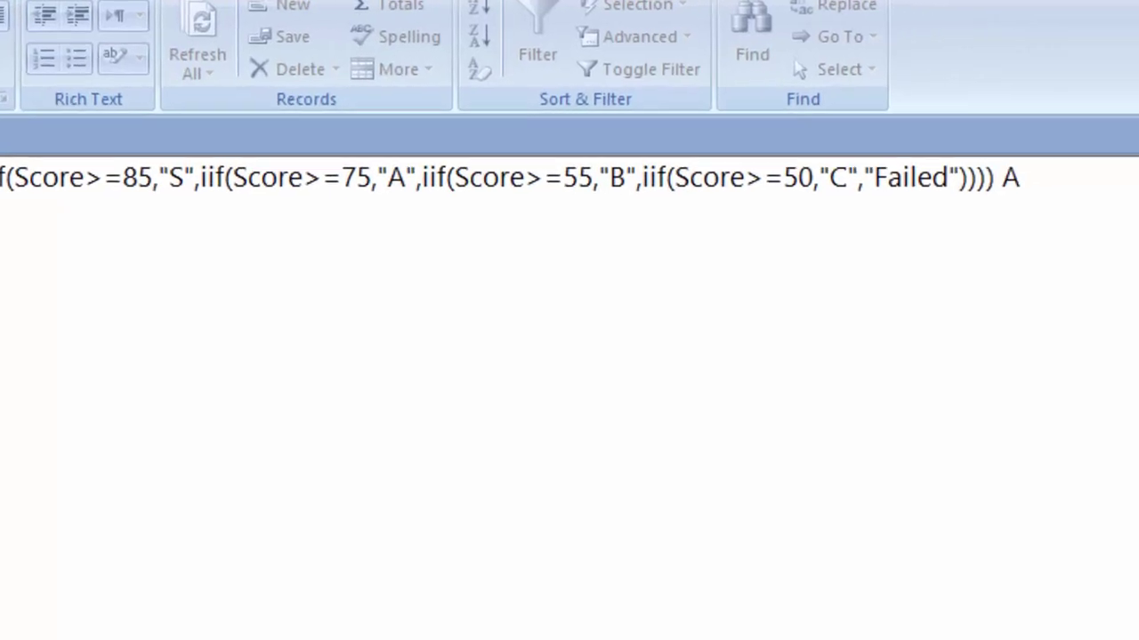
pyautogui.write('s')
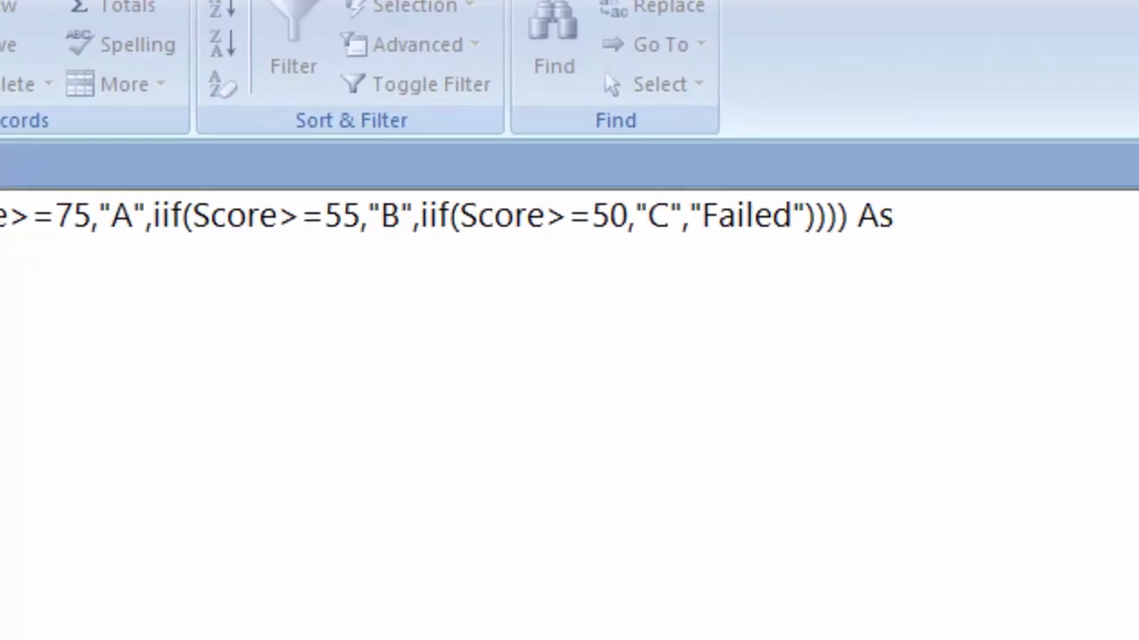
pyautogui.press('BackSpace')
pyautogui.press('BackSpace')
pyautogui.press('BackSpace')
pyautogui.write('As ')
pyautogui.write('G')
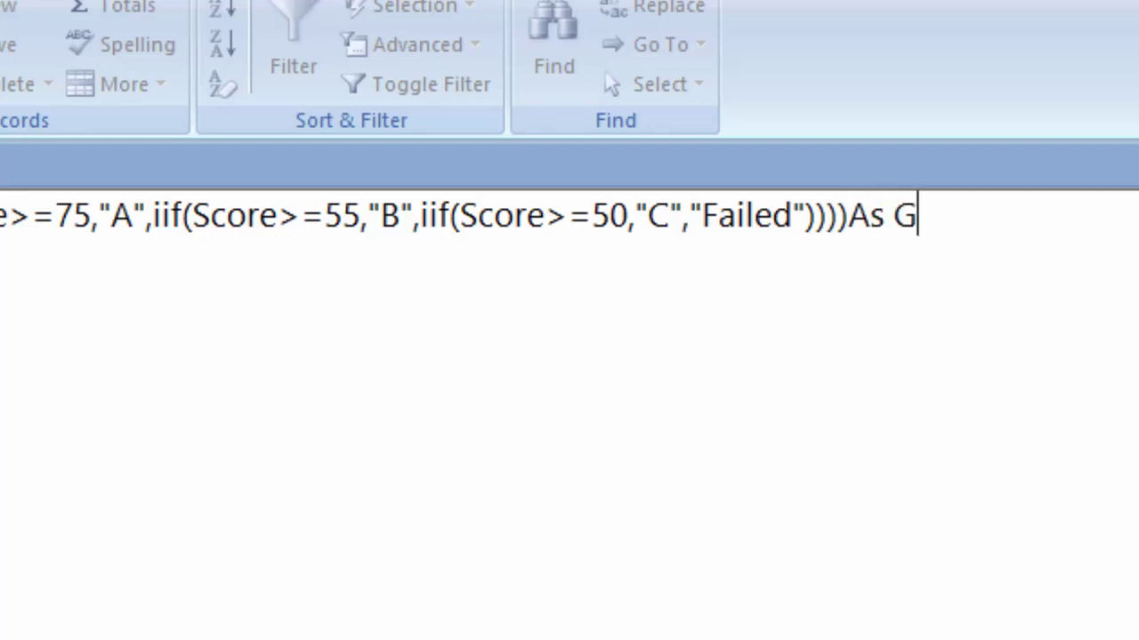
pyautogui.write('rade')
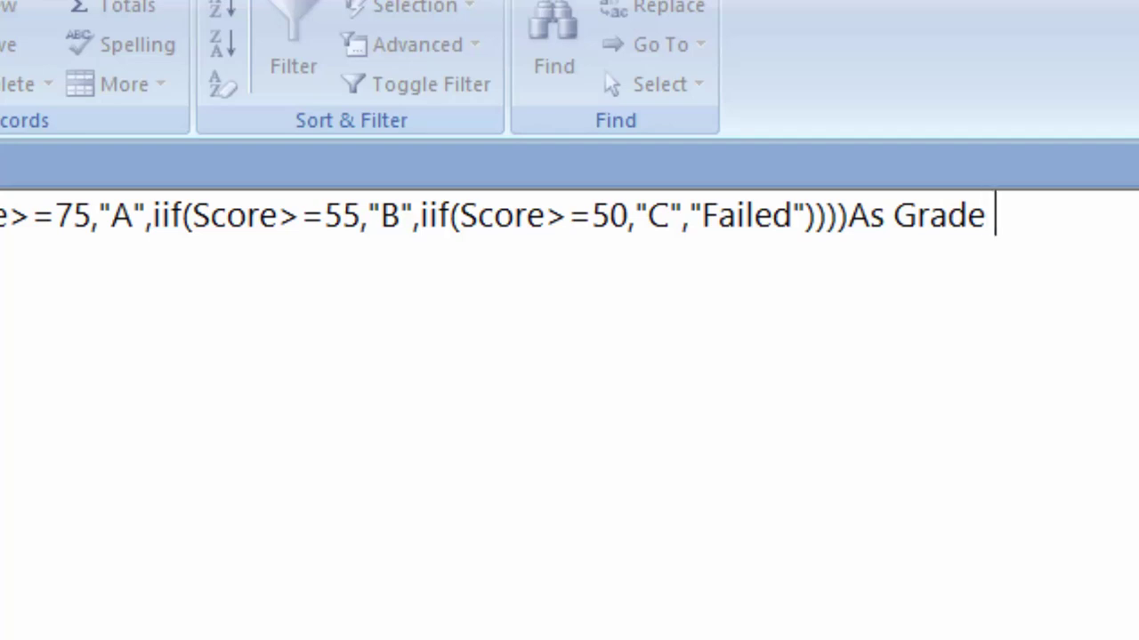
pyautogui.write(' g')
pyautogui.press('BackSpace')
pyautogui.write('frp')
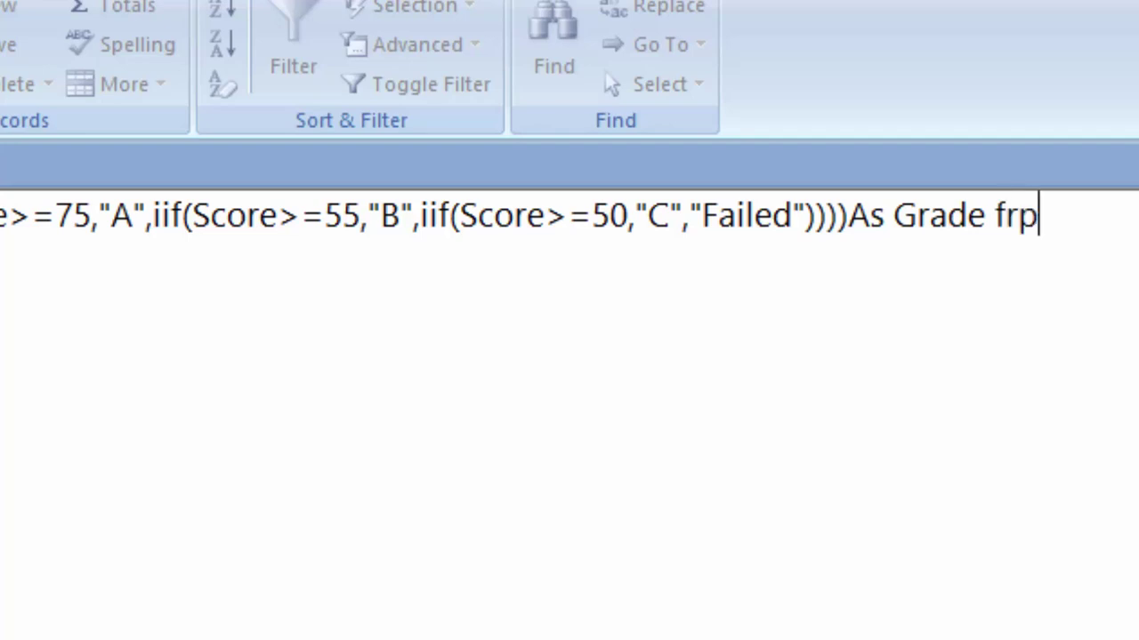
pyautogui.press('BackSpace')
pyautogui.write('io')
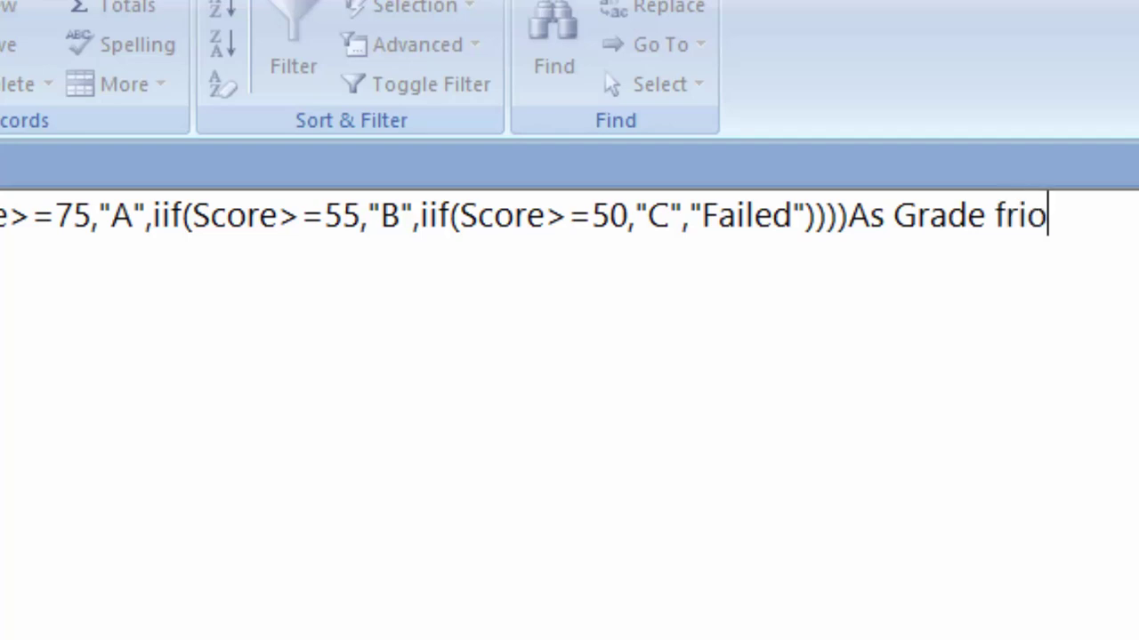
pyautogui.press('BackSpace')
pyautogui.press('BackSpace')
pyautogui.write('om ')
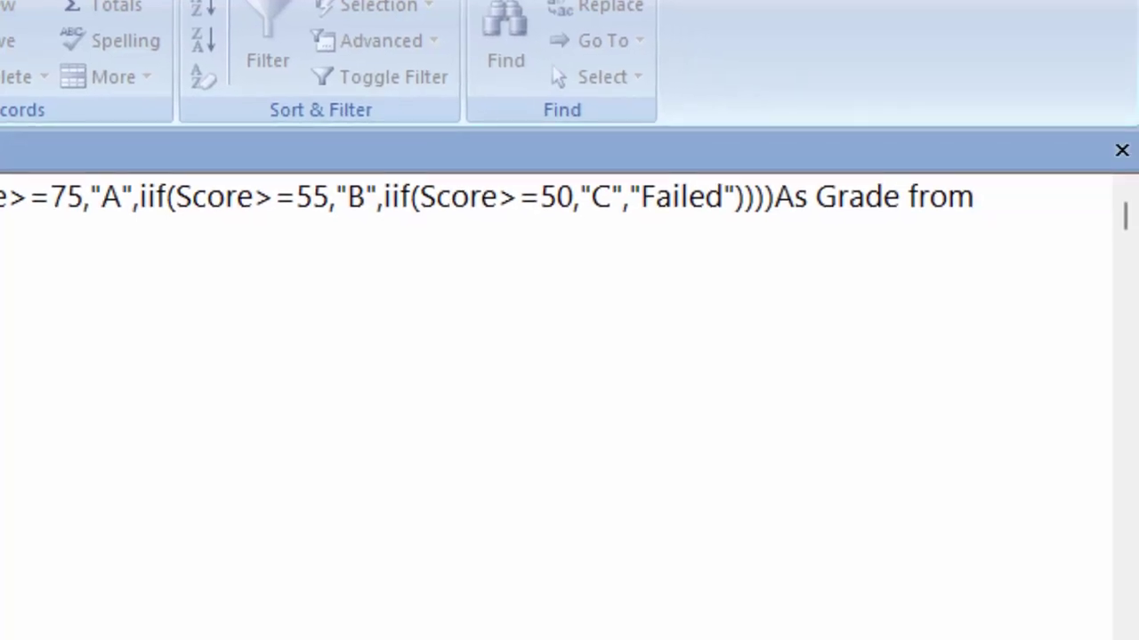
pyautogui.write('caluc')
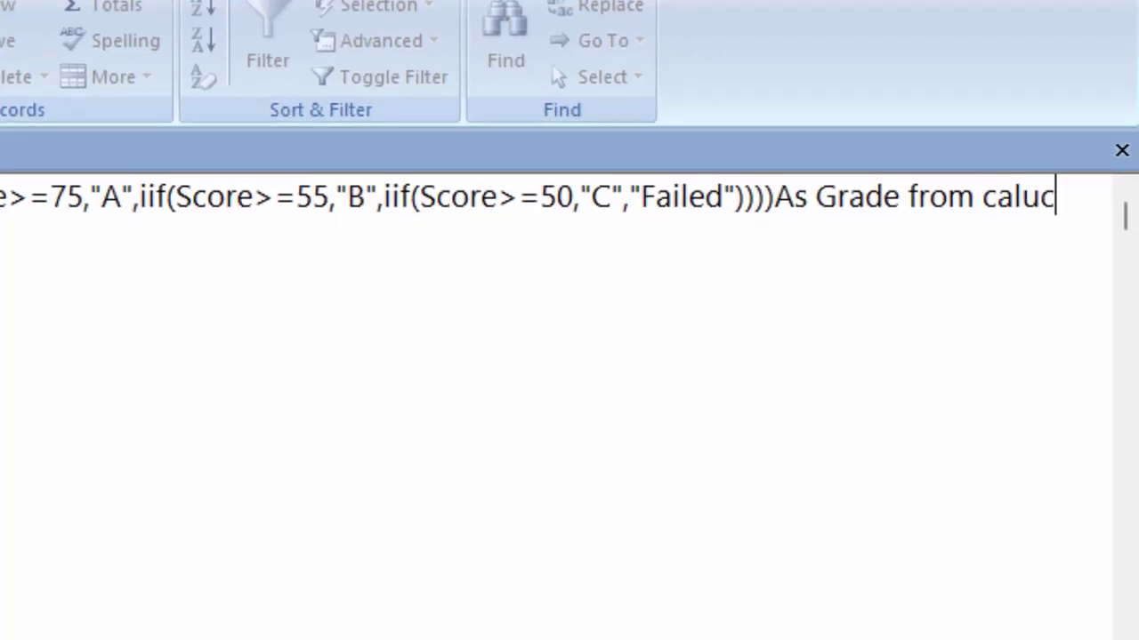
pyautogui.write('ate')
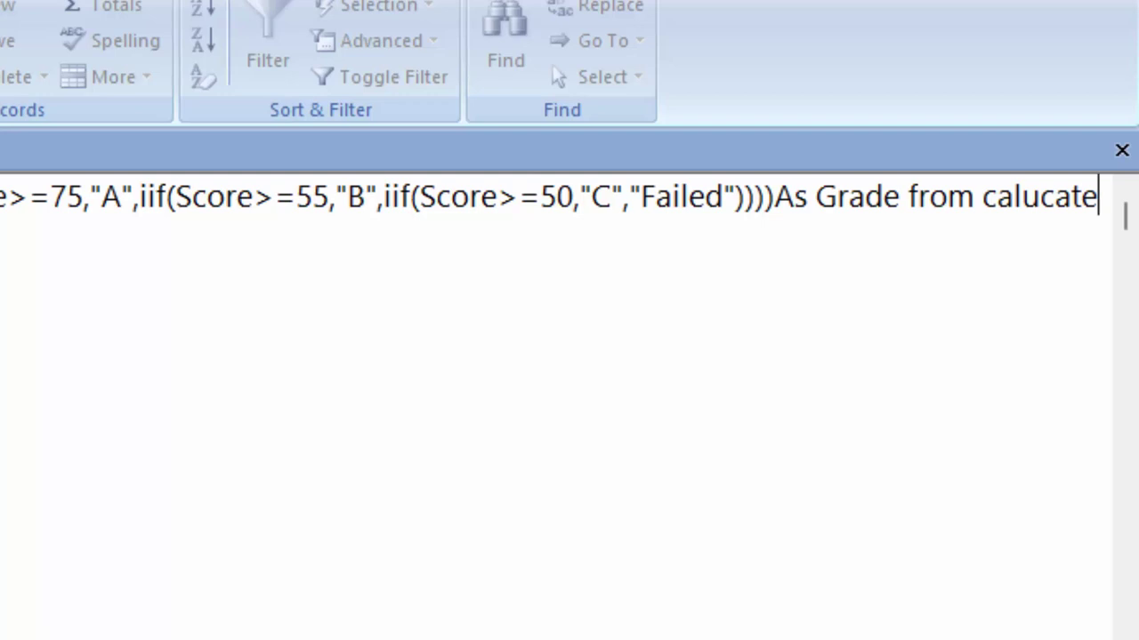
pyautogui.press('BackSpace')
pyautogui.press('BackSpace')
pyautogui.press('BackSpace')
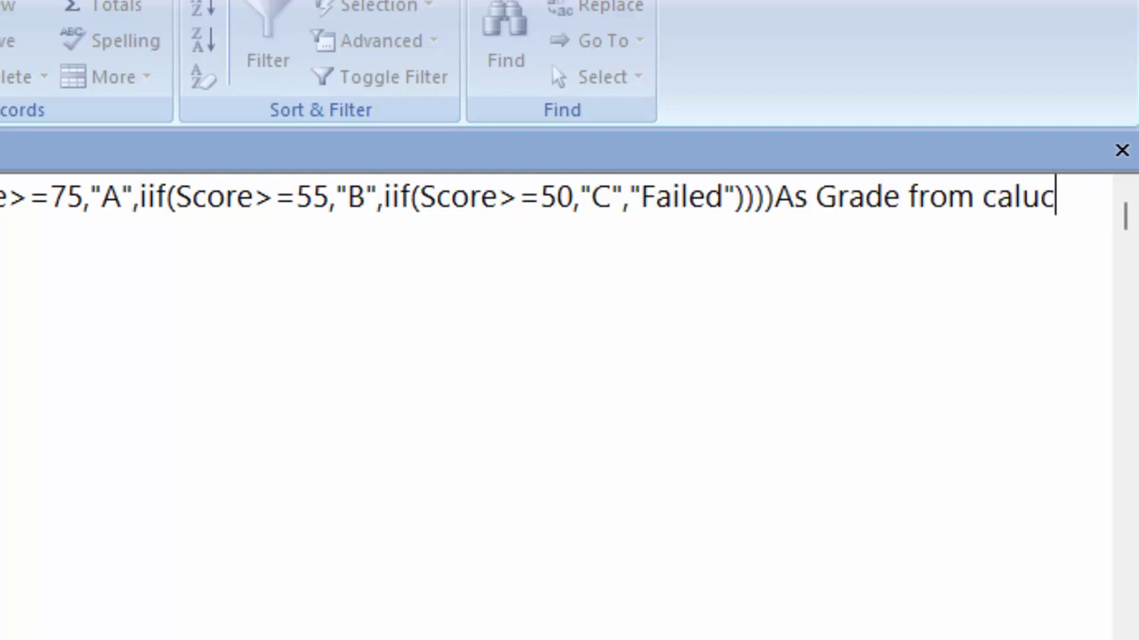
pyautogui.press('BackSpace')
pyautogui.press('BackSpace')
pyautogui.write('cul')
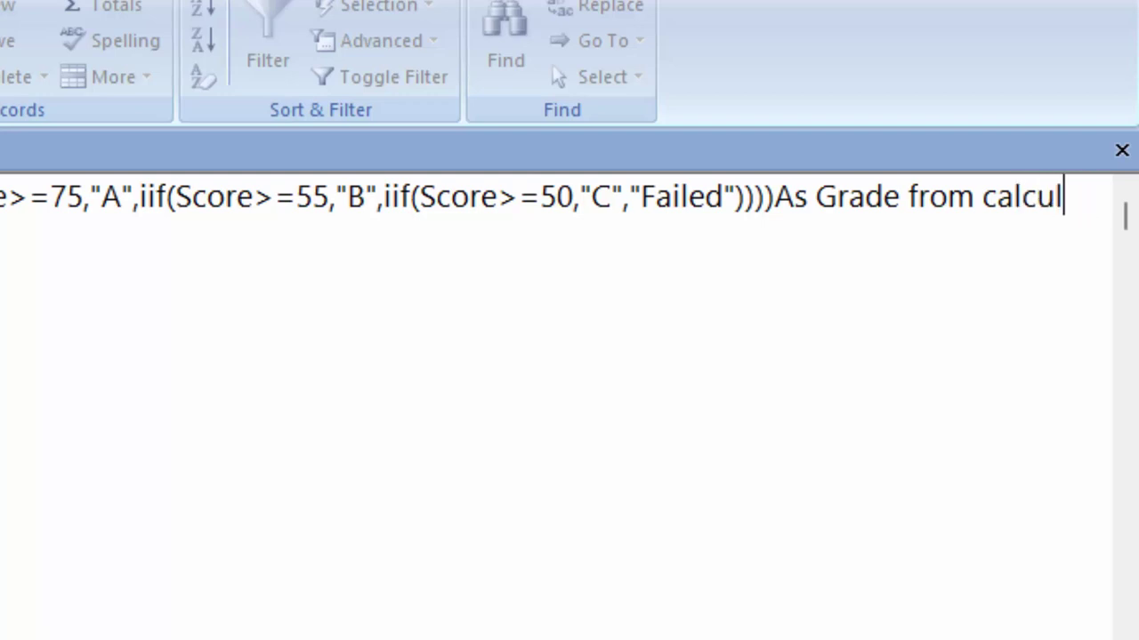
pyautogui.write('ate')
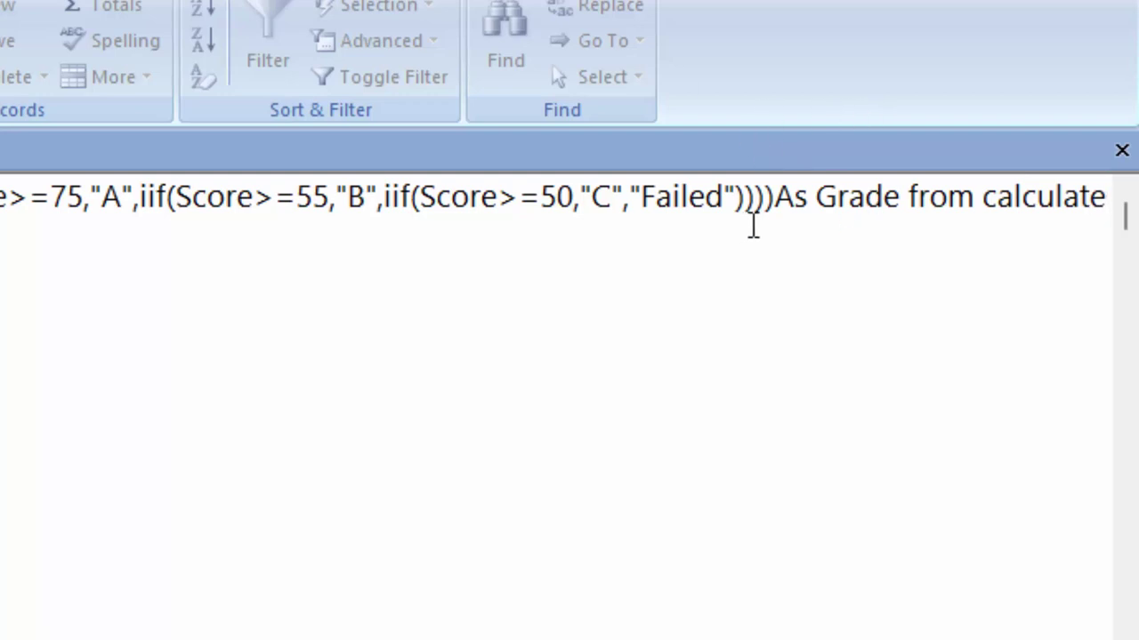
# Put 'As Grade from calculate' on its own line and end it with a semicolon.
pyautogui.click(776, 201)
pyautogui.press('Return')
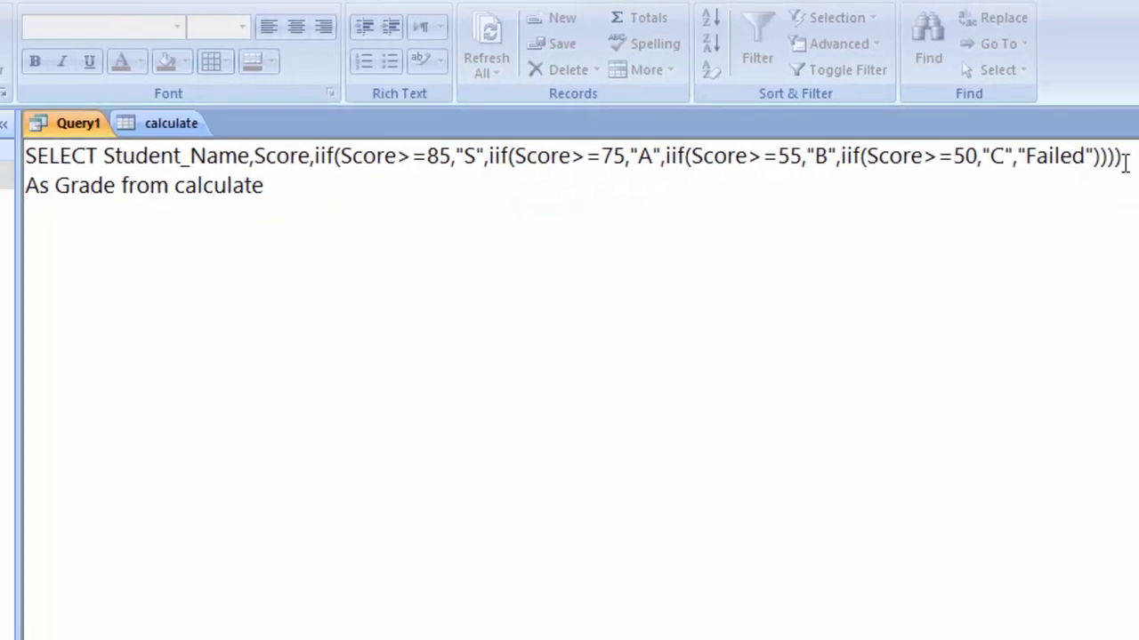
pyautogui.write(';')
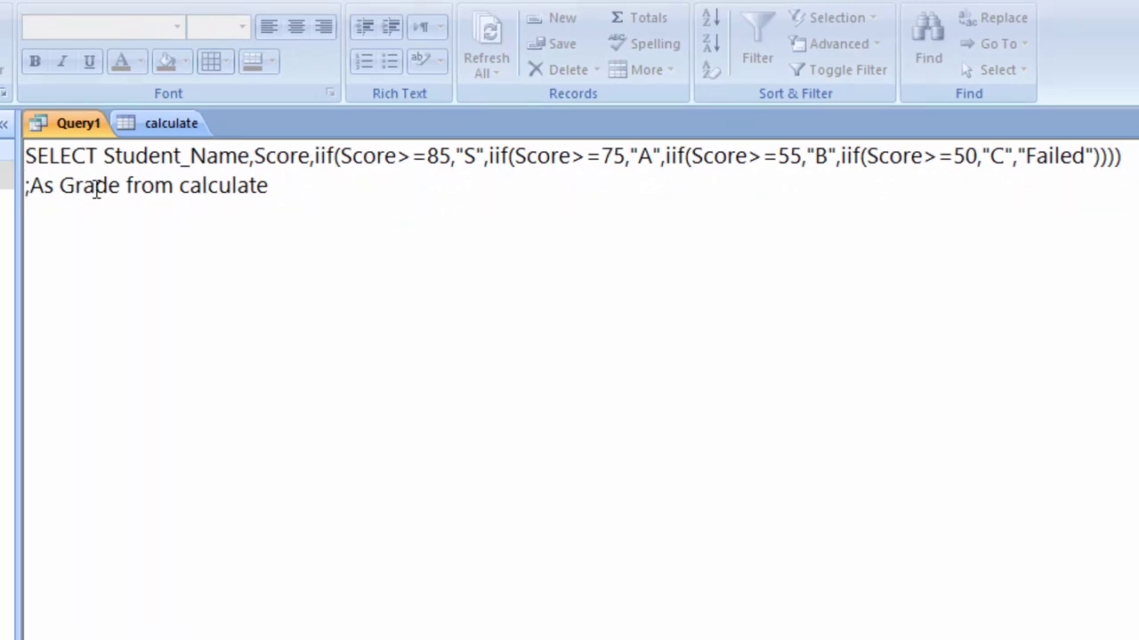
pyautogui.press('BackSpace')
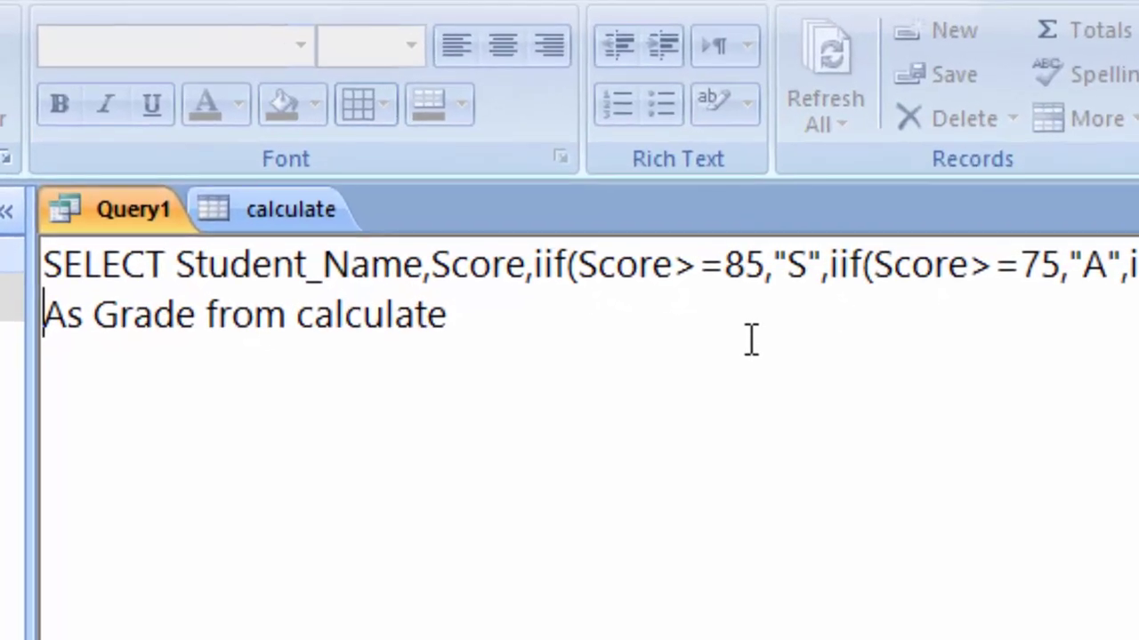
pyautogui.click(503, 311)
pyautogui.write(';')
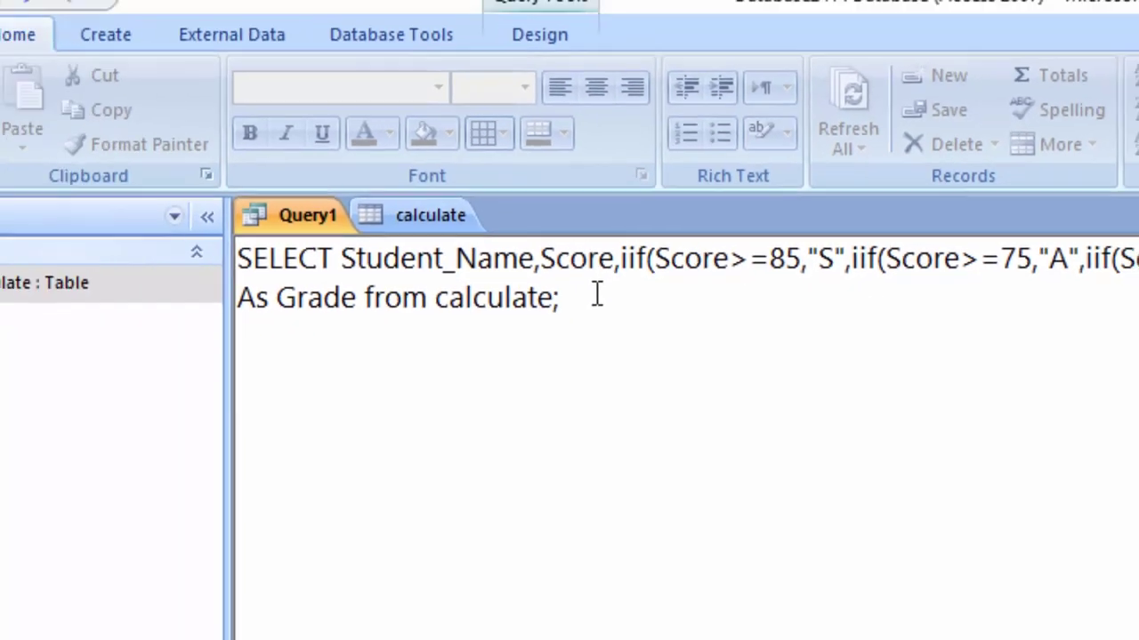
# Close the open calculate table tab.
pyautogui.click(580, 59)
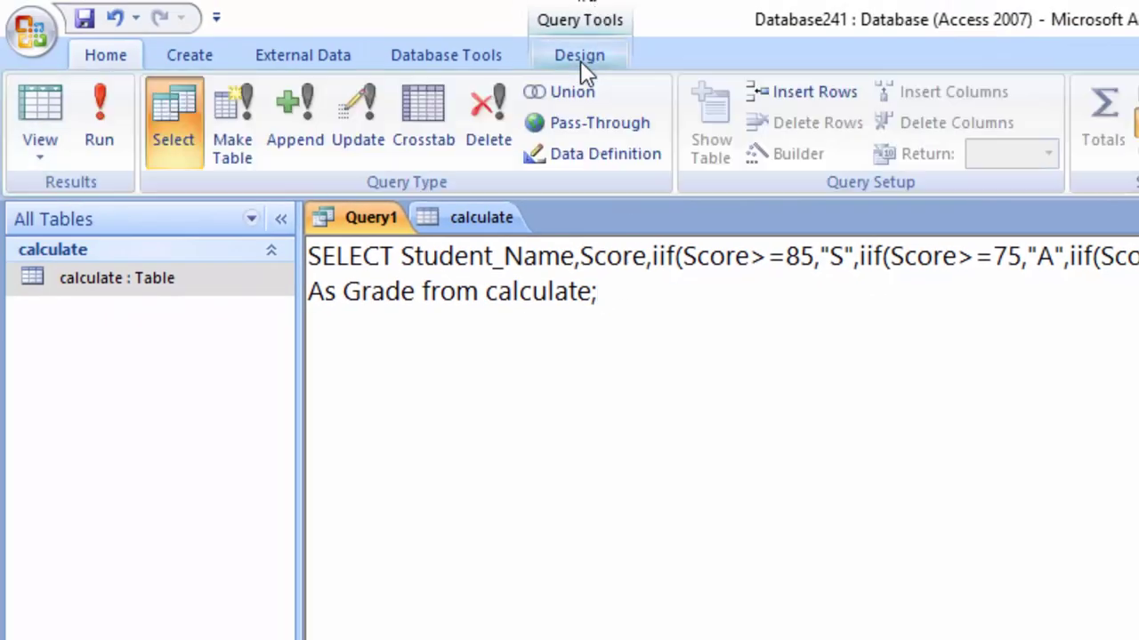
pyautogui.rightClick(471, 213)
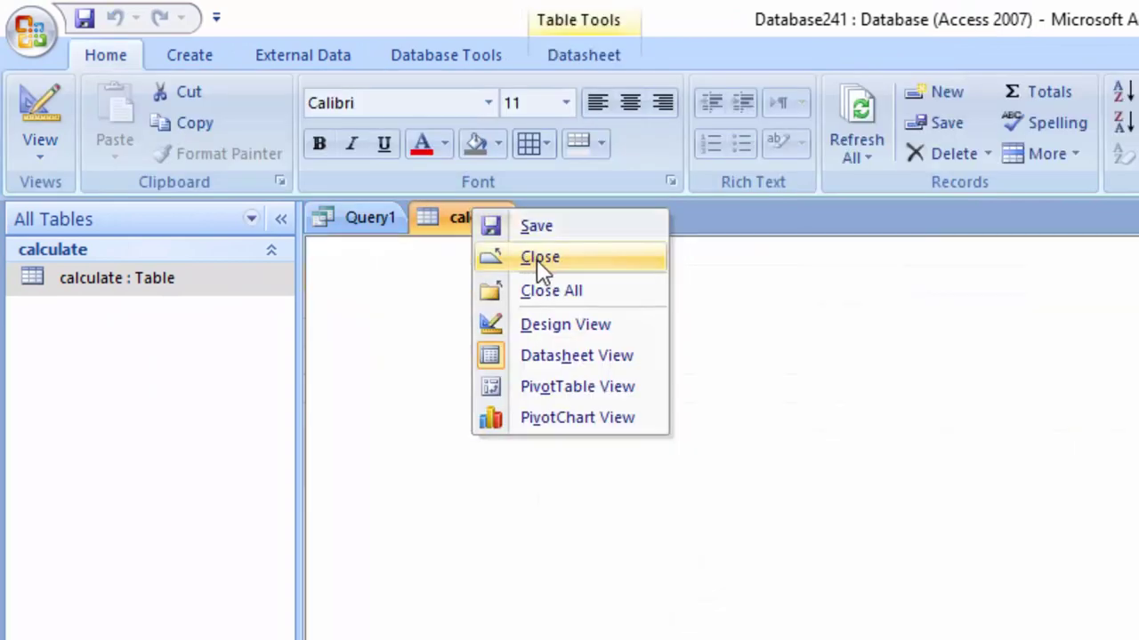
pyautogui.click(539, 260)
# Run Query1 and compare scores 67, 45, 88, 77 and 23 against their grades.
pyautogui.click(538, 58)
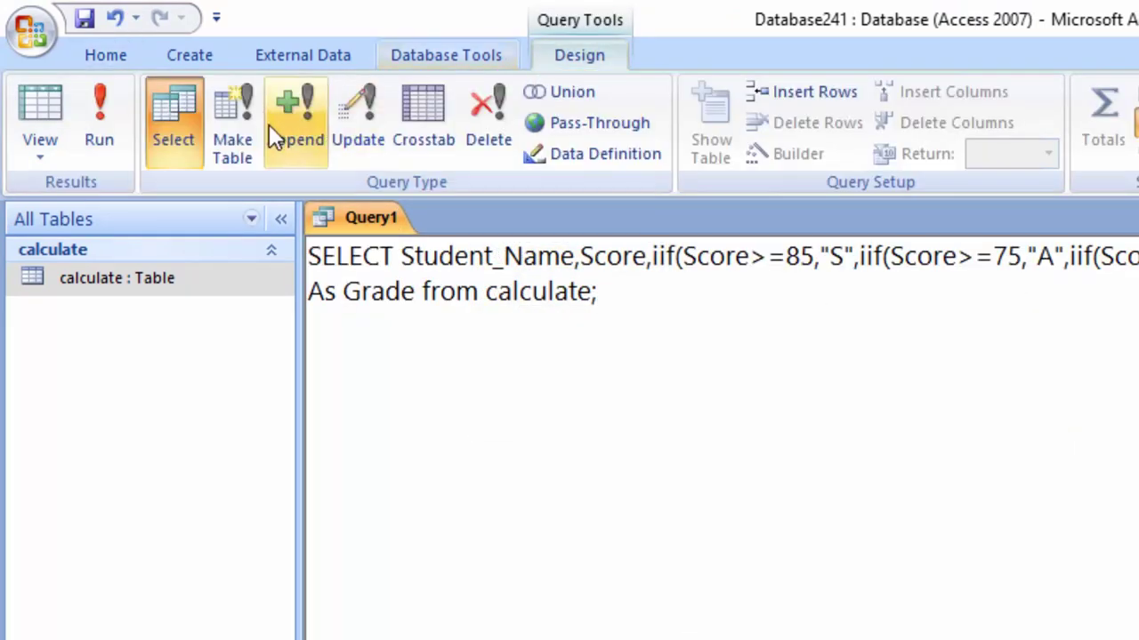
pyautogui.click(98, 124)
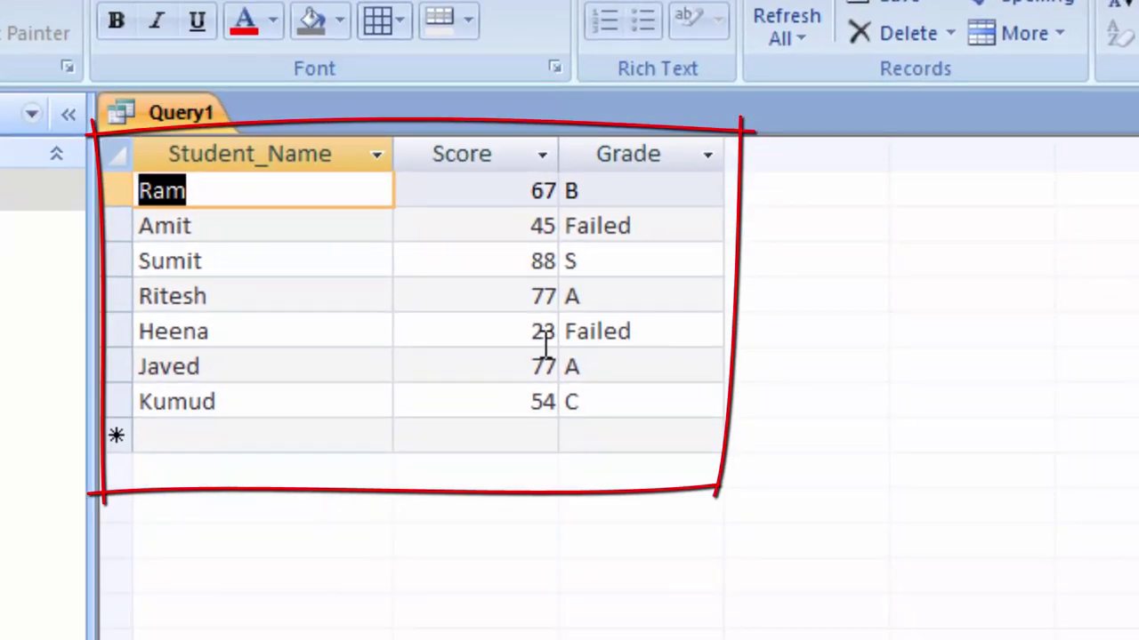
pyautogui.doubleClick(530, 190)
pyautogui.moveTo(526, 237)
pyautogui.mouseDown()
pyautogui.moveTo(528, 224)
pyautogui.moveTo(584, 226)
pyautogui.mouseUp()
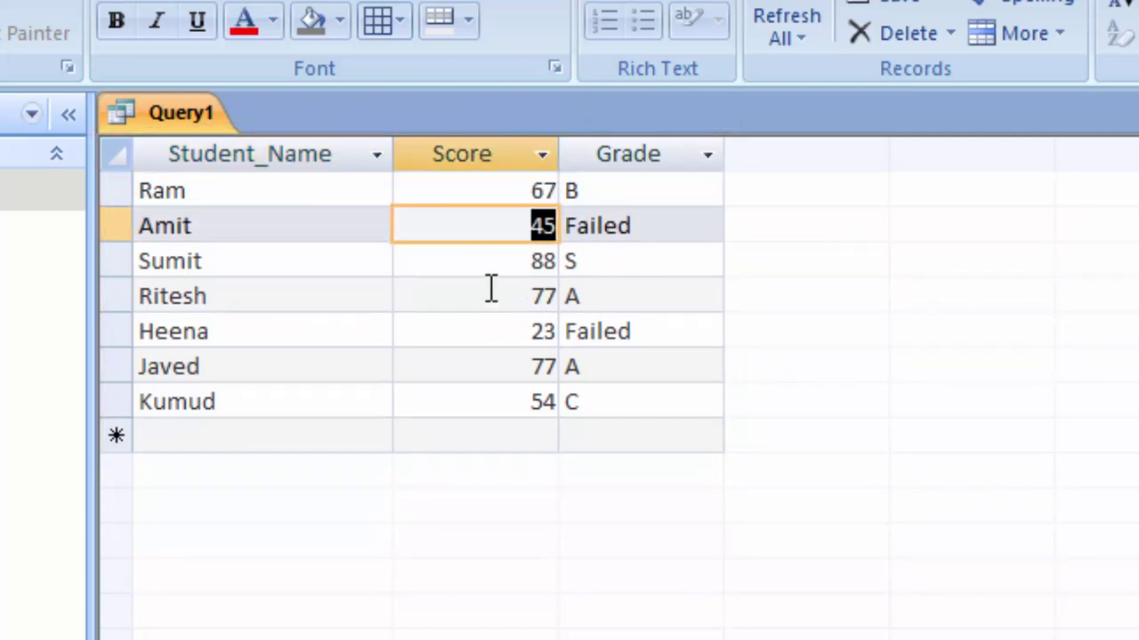
pyautogui.moveTo(511, 256); pyautogui.dragTo(549, 253)
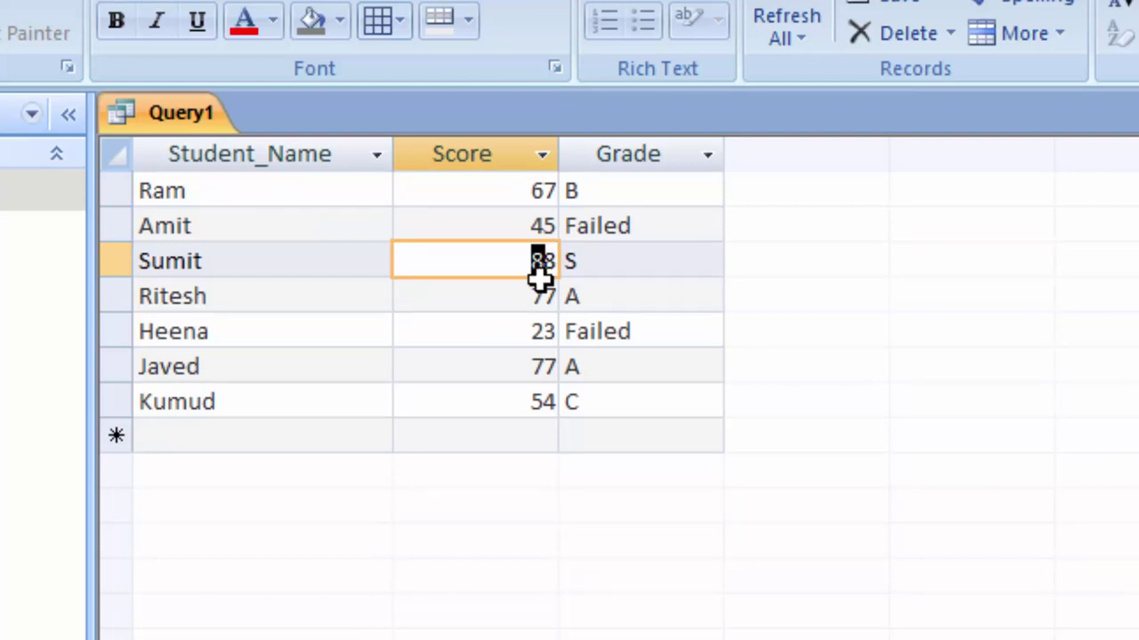
pyautogui.moveTo(525, 296); pyautogui.dragTo(558, 302)
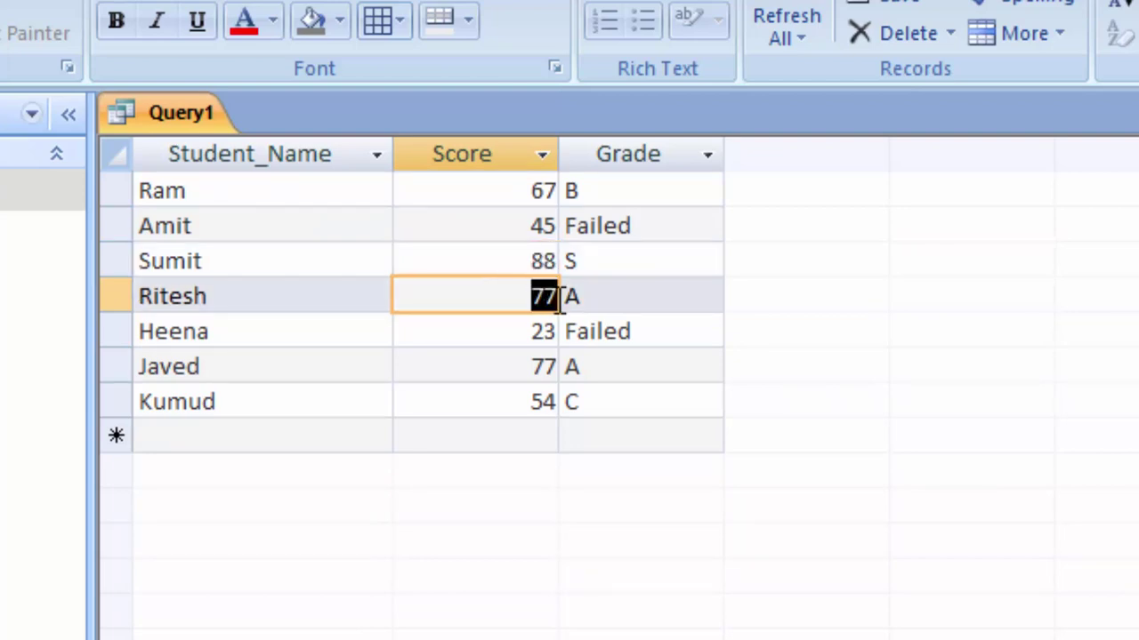
pyautogui.click(531, 331)
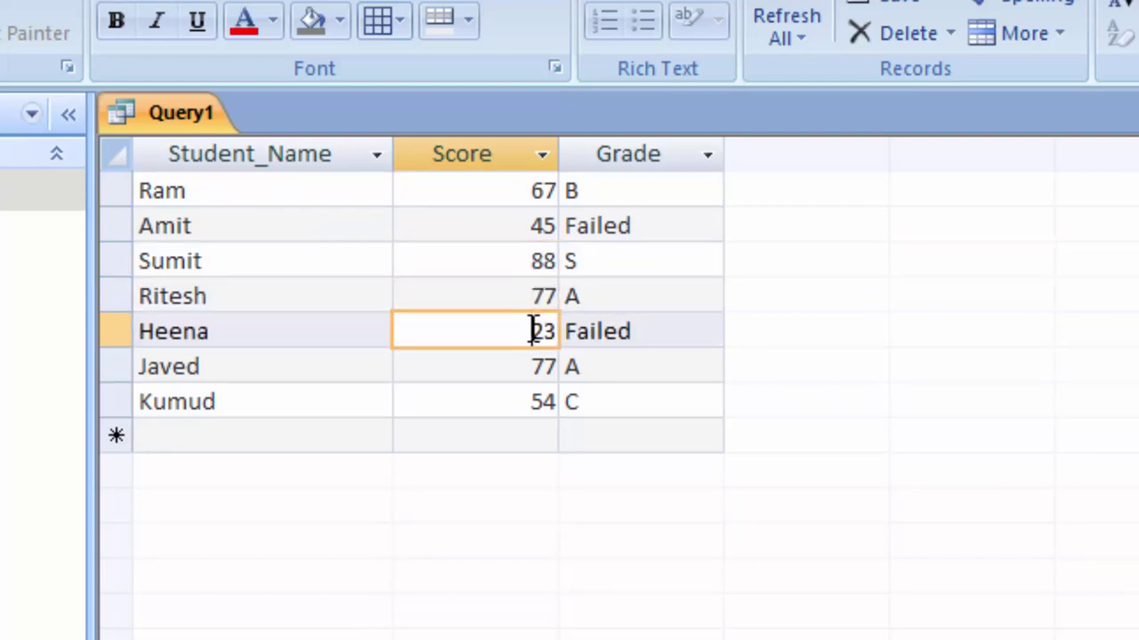
pyautogui.moveTo(531, 331); pyautogui.dragTo(557, 331)
# Add a new student with score 37 in the query datasheet.
pyautogui.click(338, 435)
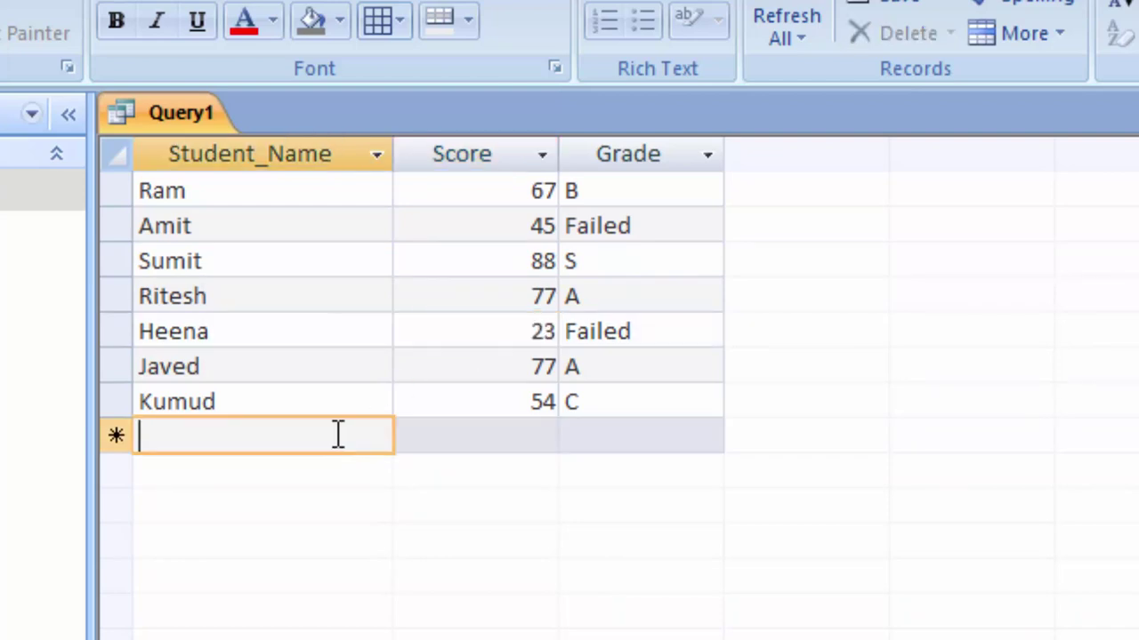
pyautogui.write('Mo')
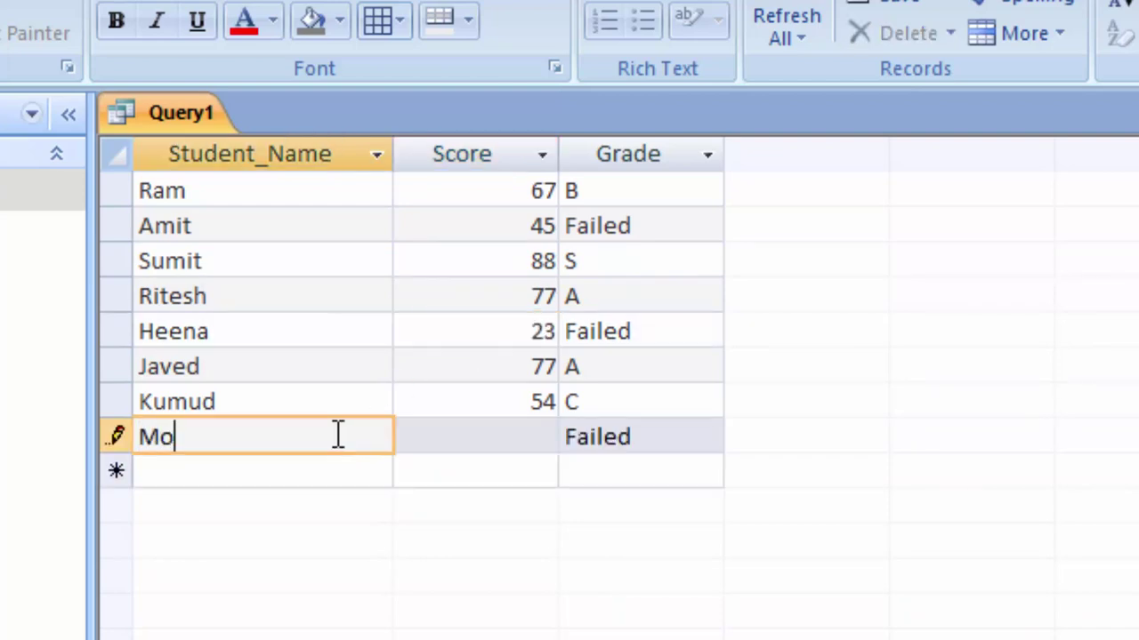
pyautogui.write('nu')
pyautogui.press('Tab')
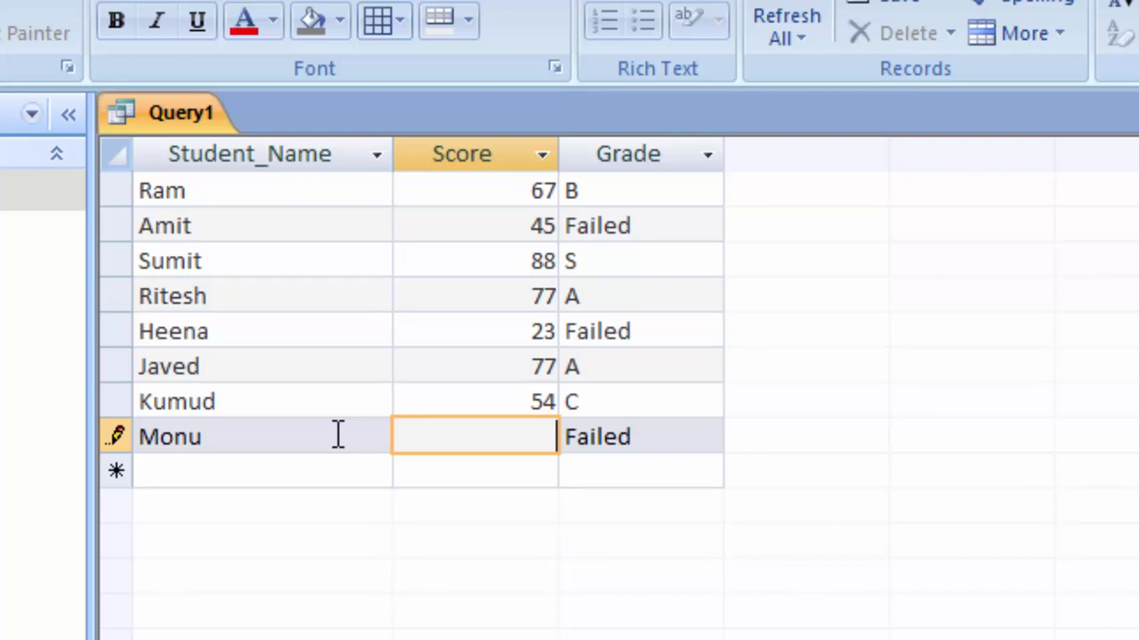
pyautogui.write('37')
pyautogui.press('Tab')
pyautogui.press('Tab')
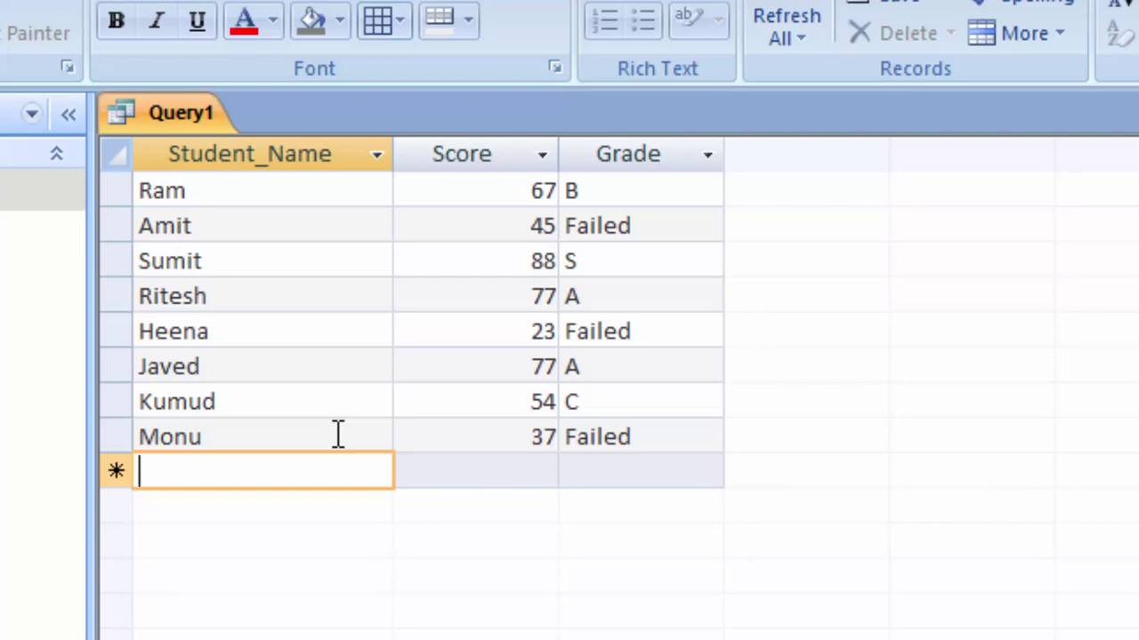
# Add two more students scoring 50 and 49, showing grades C and Failed.
pyautogui.write('Lokesh')
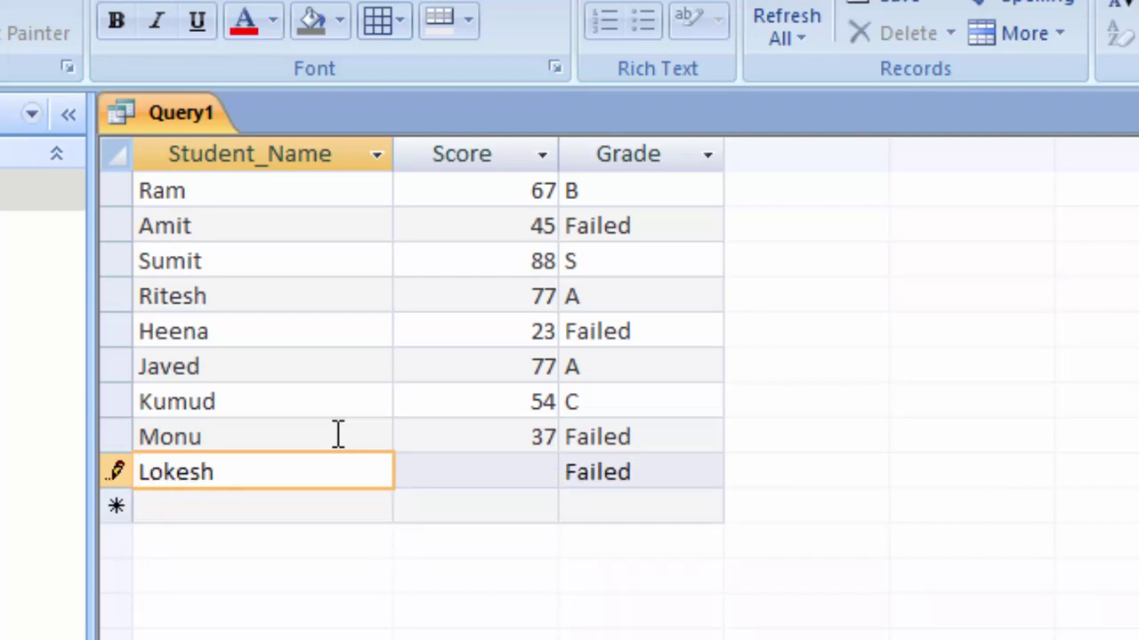
pyautogui.press('Tab')
pyautogui.write('50')
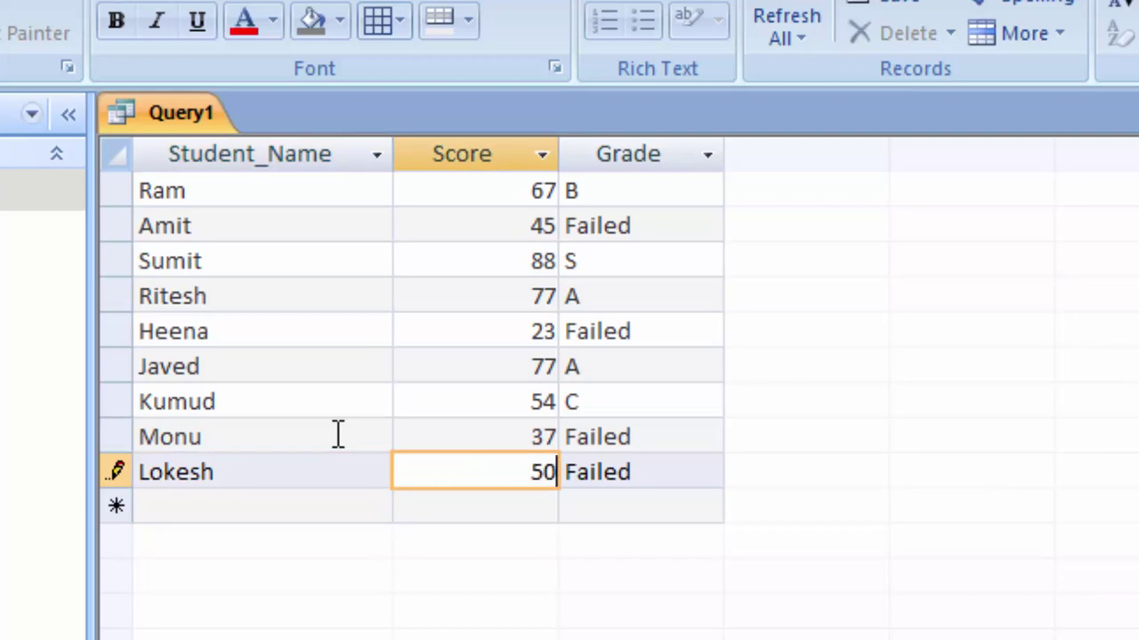
pyautogui.press('Tab')
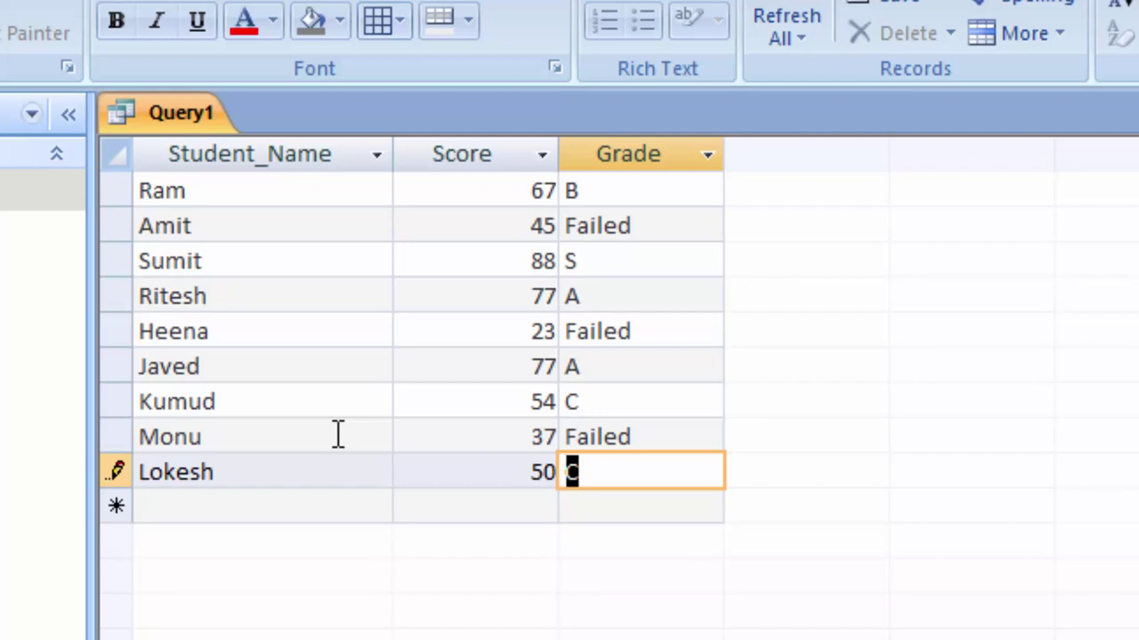
pyautogui.press('Return')
pyautogui.write('Na')
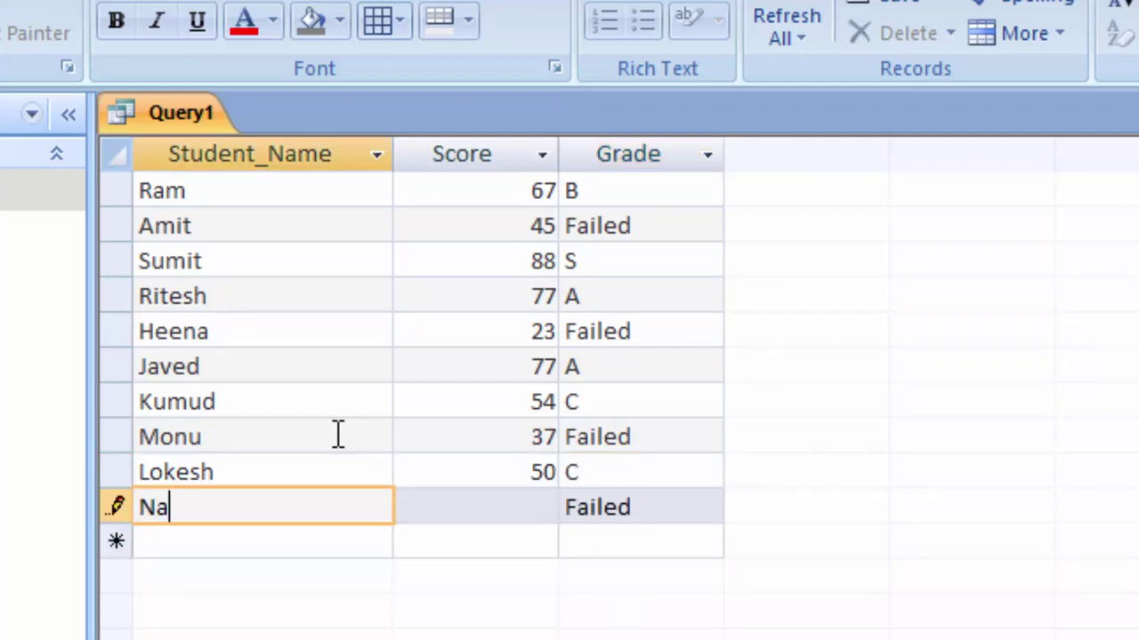
pyautogui.write('ziya')
pyautogui.press('Return')
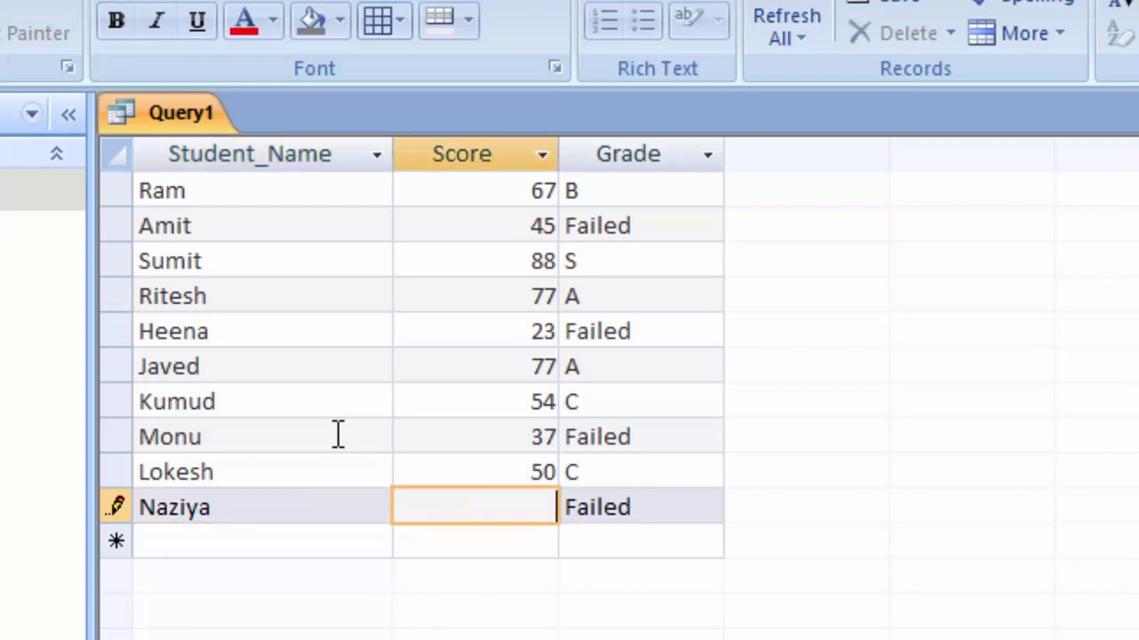
pyautogui.write('49')
pyautogui.press('Return')
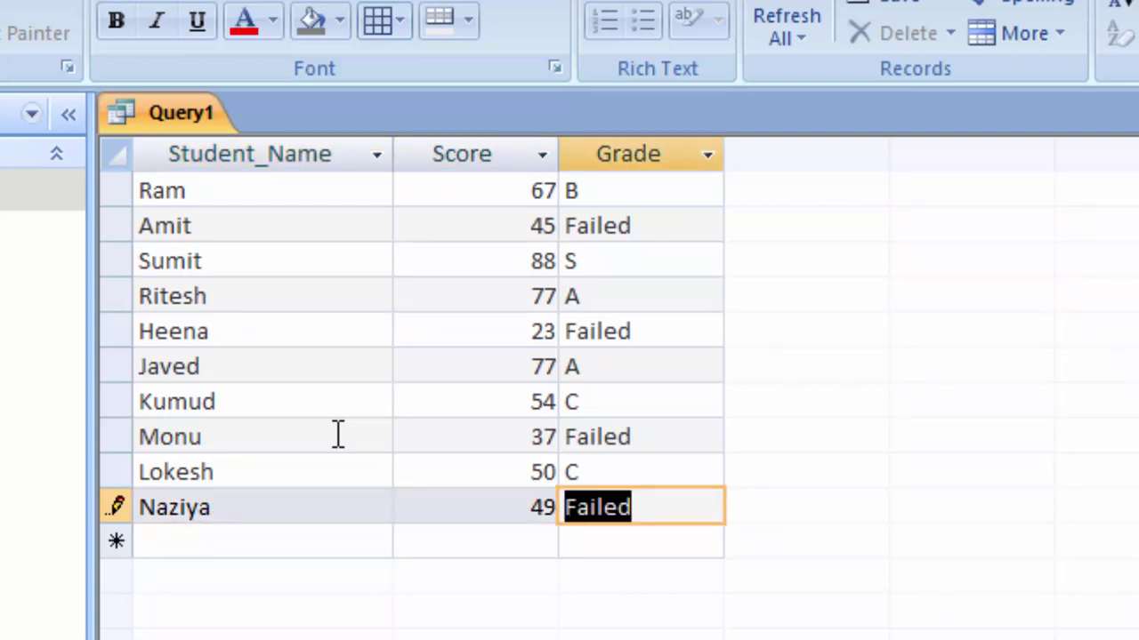